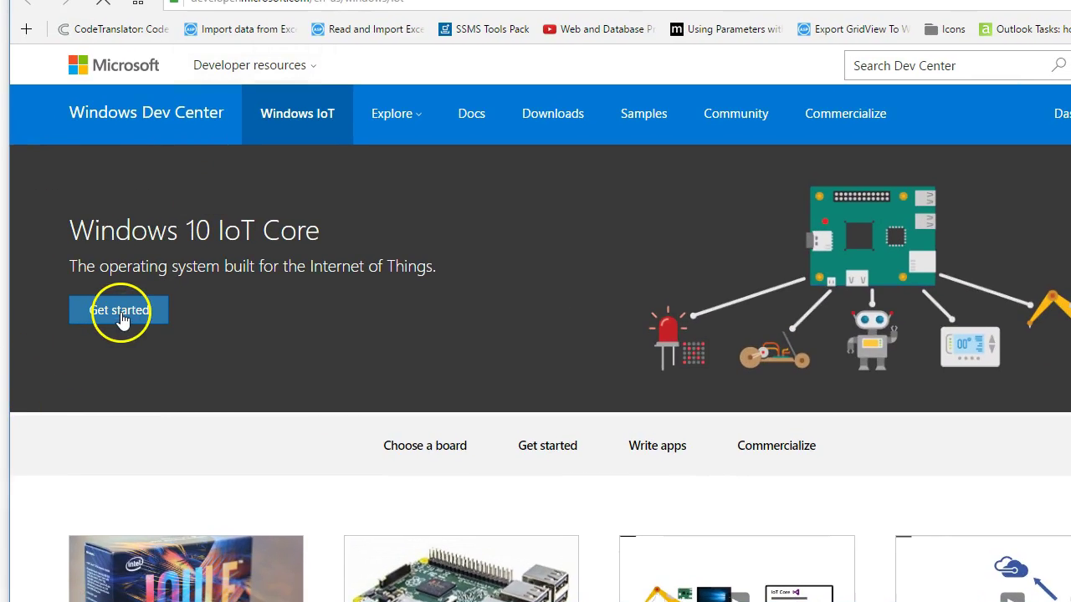
# - From Get started, pick the Raspberry Pi 3 tile, the blank microSD install and Windows 10 IoT Core
pyautogui.click(122, 316)
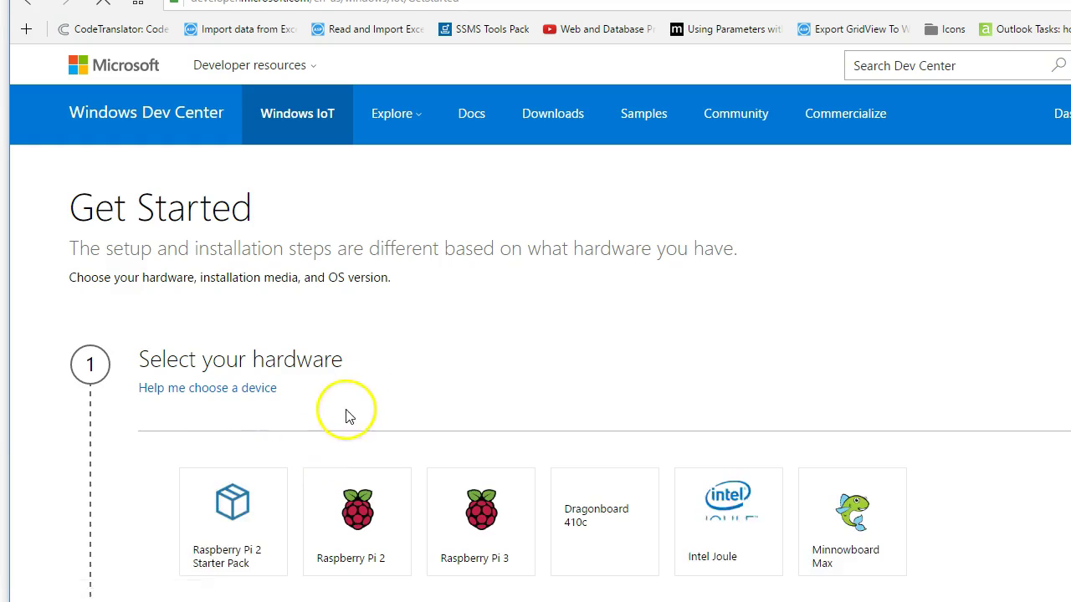
pyautogui.scroll(-3, 351, 408)
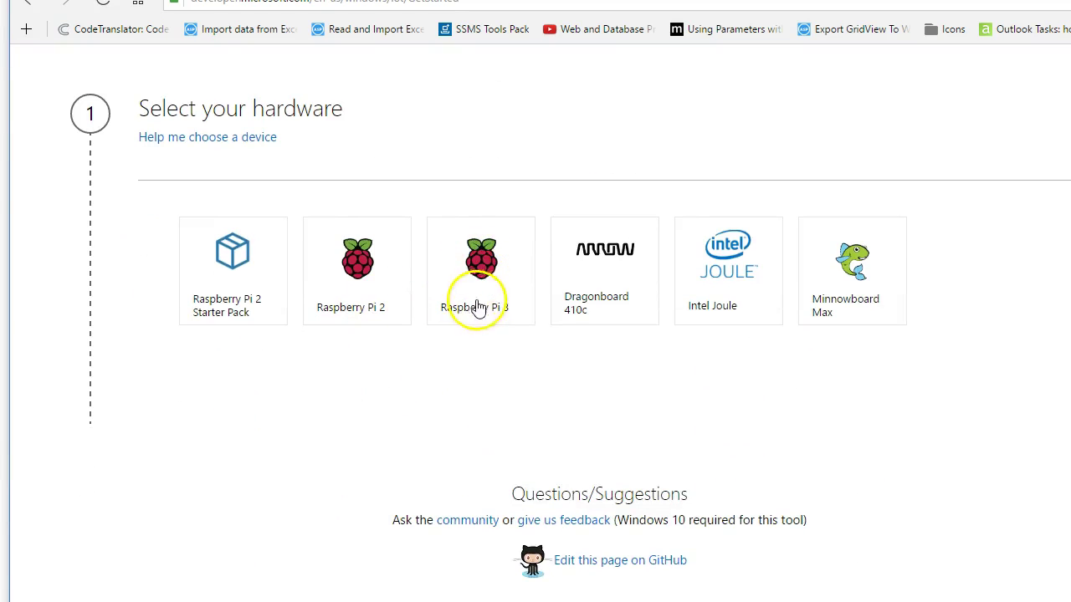
pyautogui.click(481, 270)
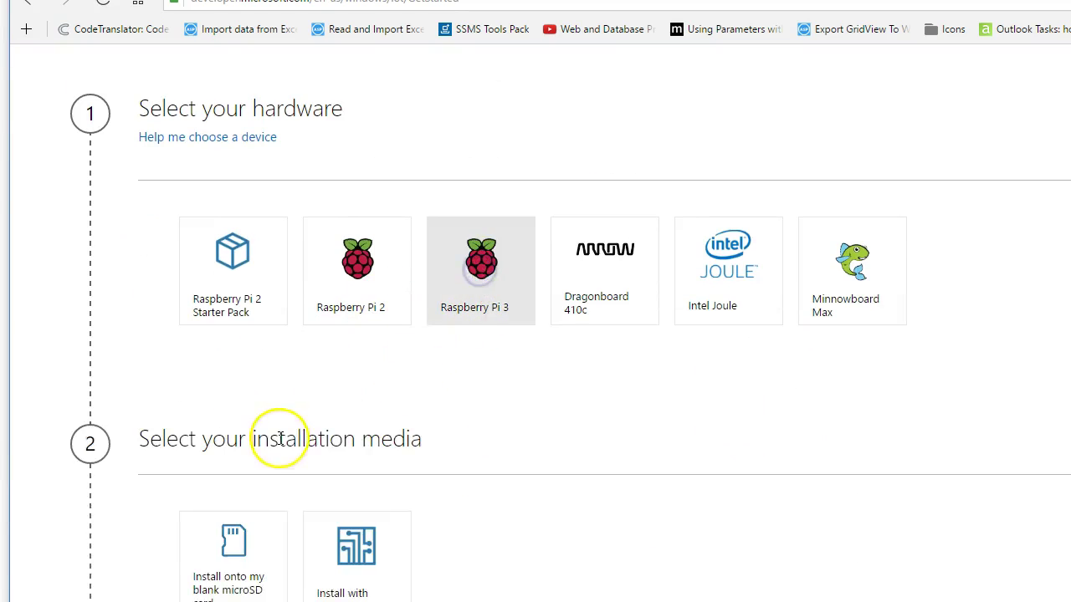
pyautogui.scroll(-3, 299, 424)
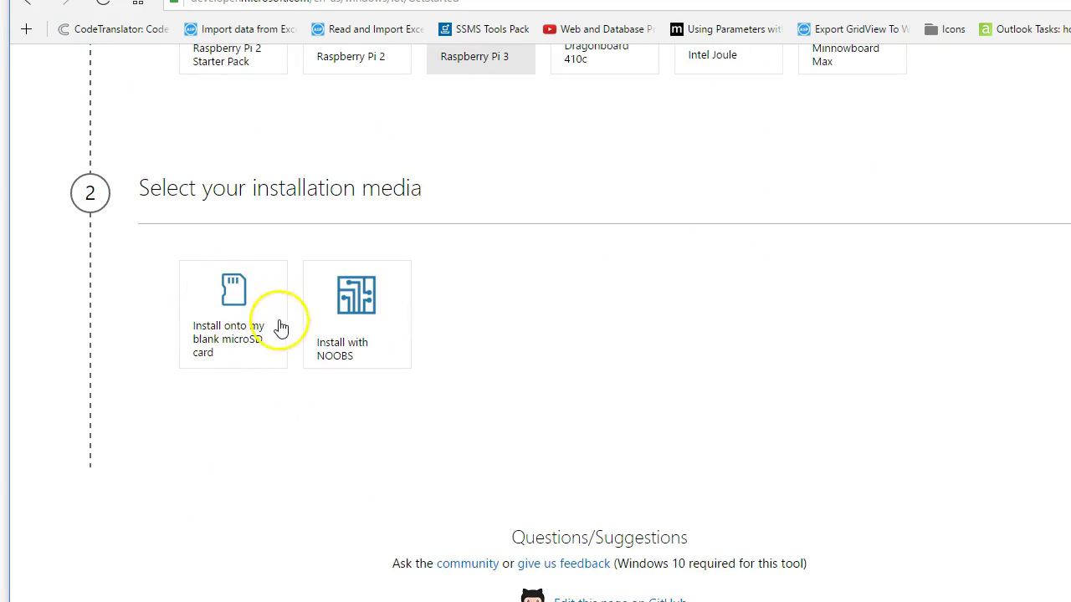
pyautogui.click(234, 318)
pyautogui.scroll(-3, 279, 346)
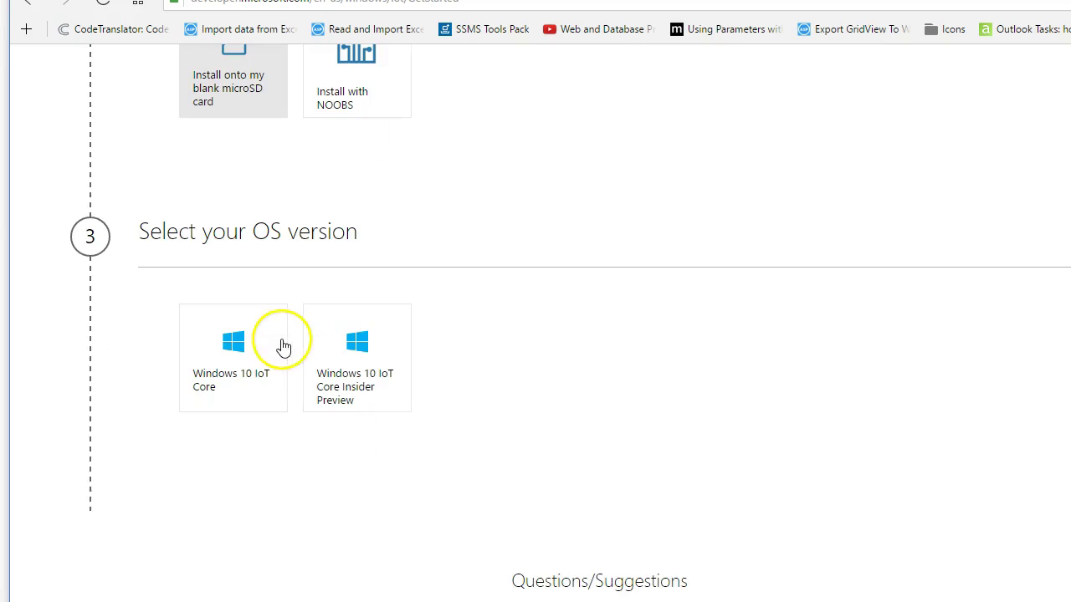
pyautogui.click(233, 350)
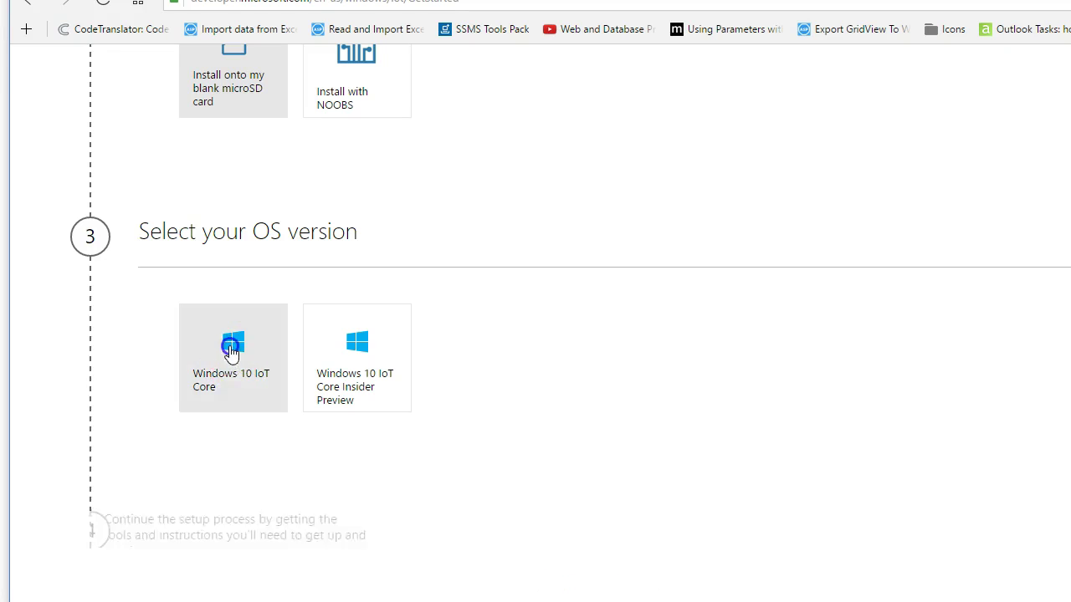
pyautogui.scroll(-3, 193, 469)
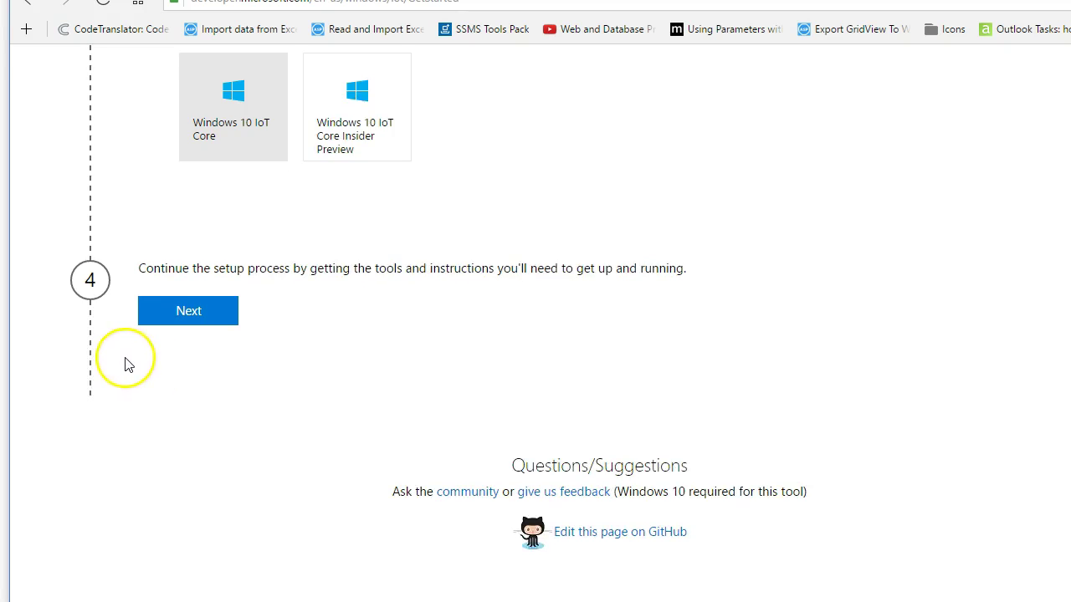
# - Download the Windows 10 IoT Core Dashboard and advance to Step 2 of 4: Set up your device
pyautogui.click(194, 322)
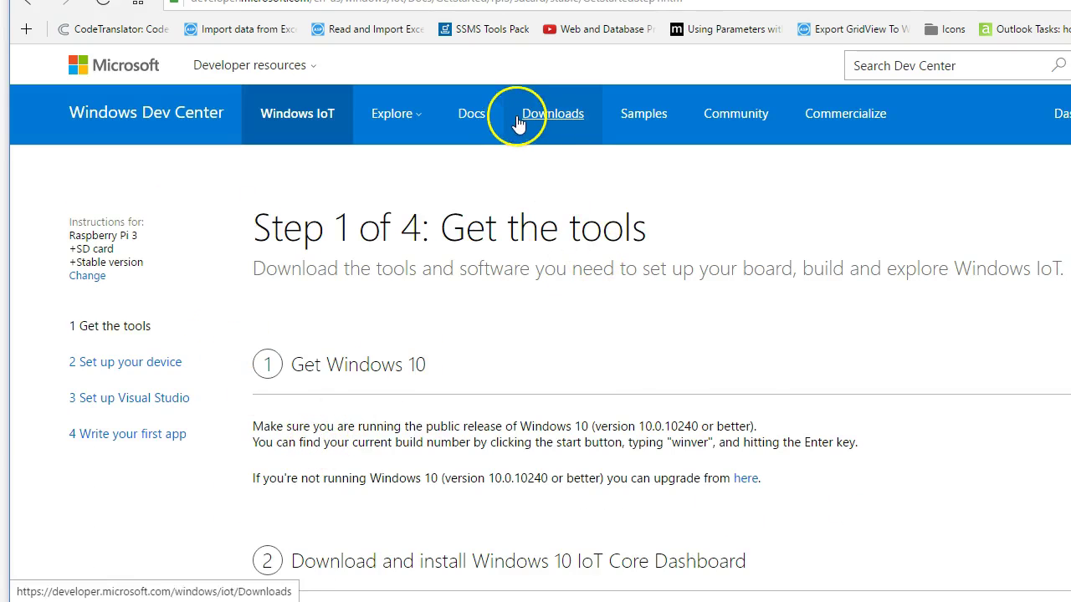
pyautogui.scroll(-4, 454, 376)
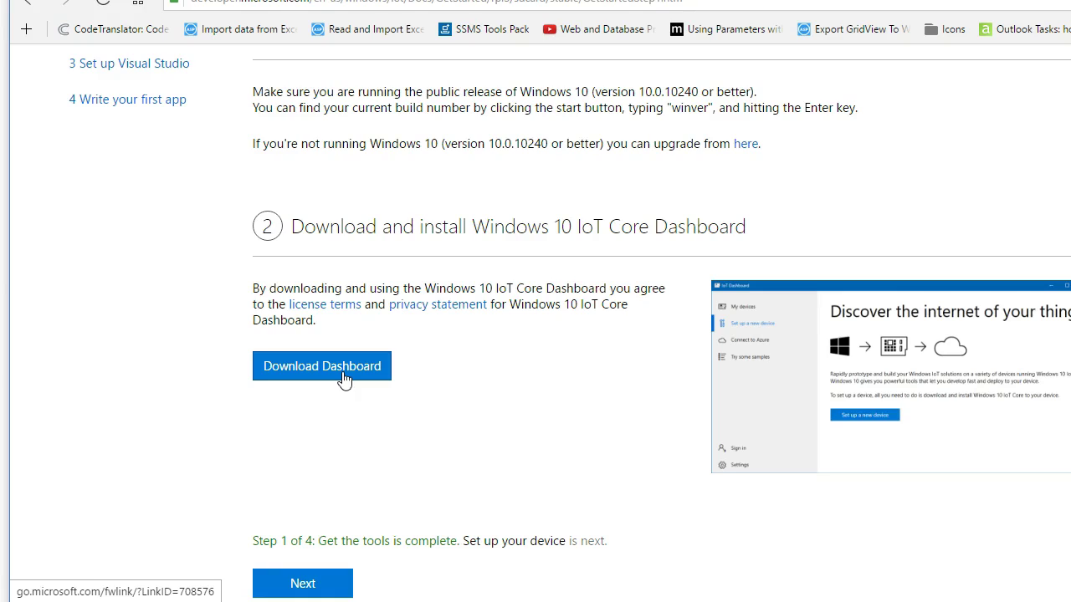
pyautogui.click(343, 379)
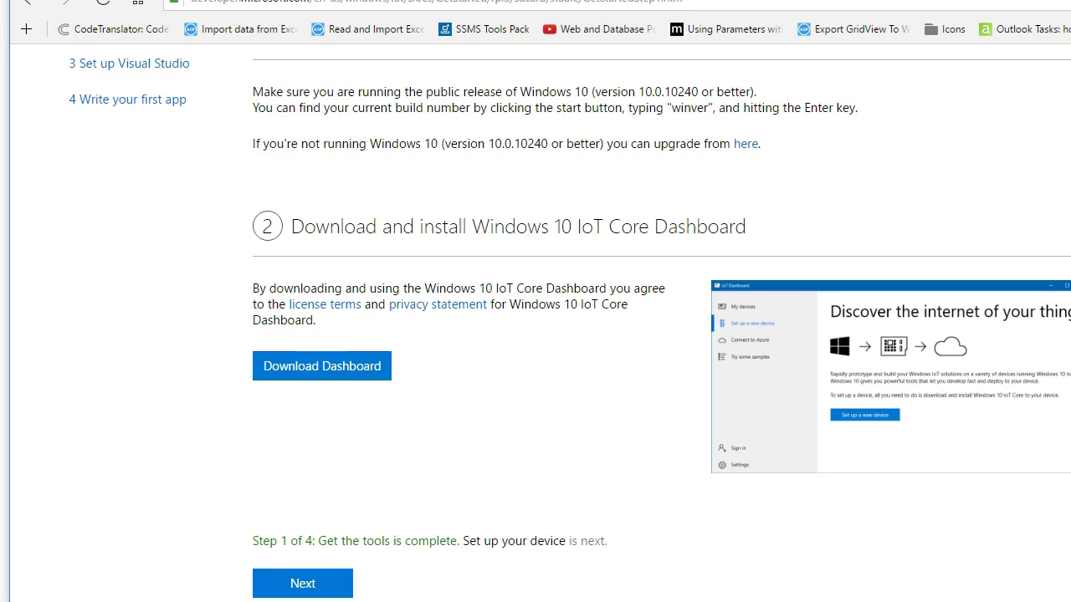
pyautogui.scroll(-2, 514, 527)
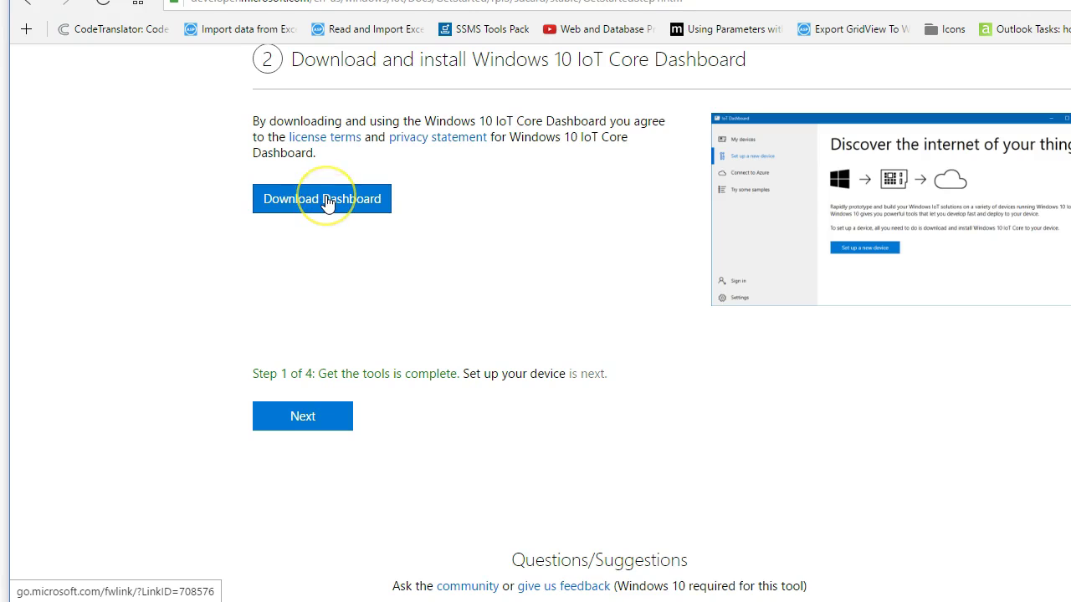
pyautogui.click(306, 419)
pyautogui.scroll(-4, 474, 426)
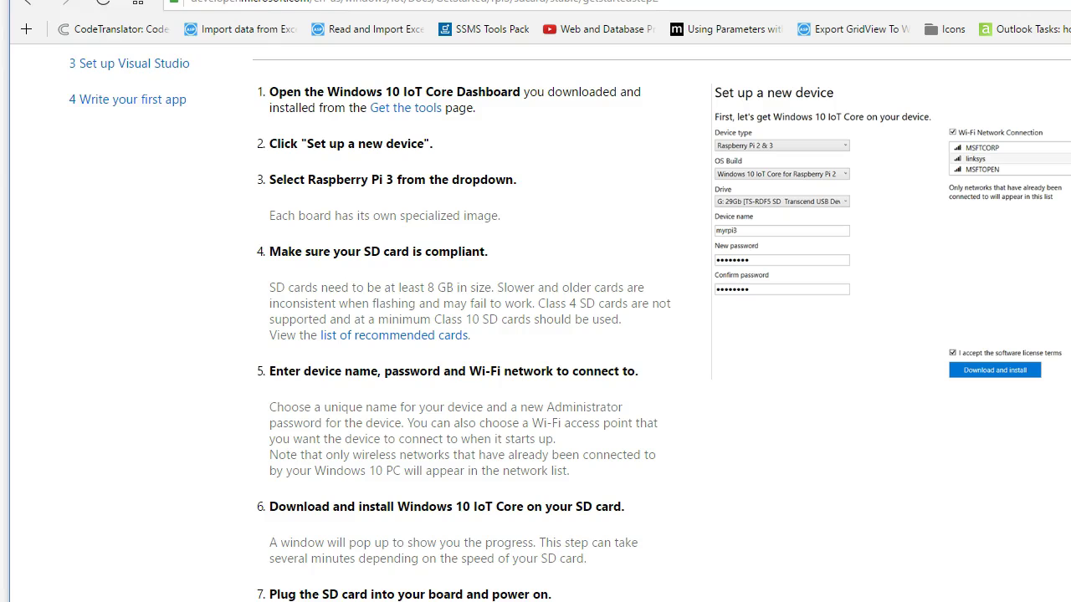
# - Launch IoT Dashboard from the Windows IoT Core group in the Start menu
pyautogui.press('super')
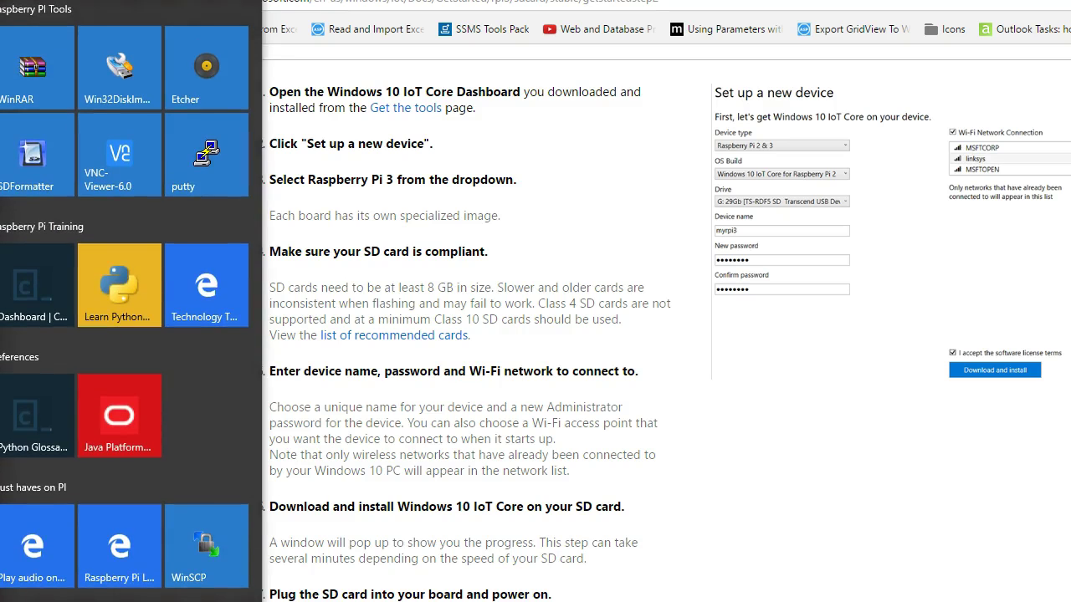
pyautogui.scroll(-3, 50, 556)
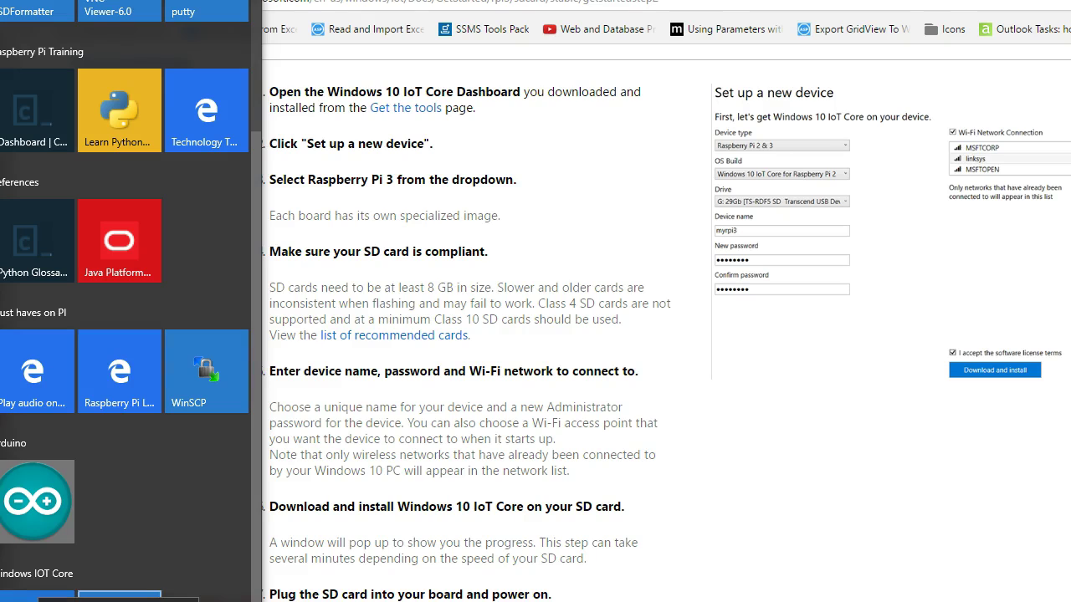
pyautogui.press('super')
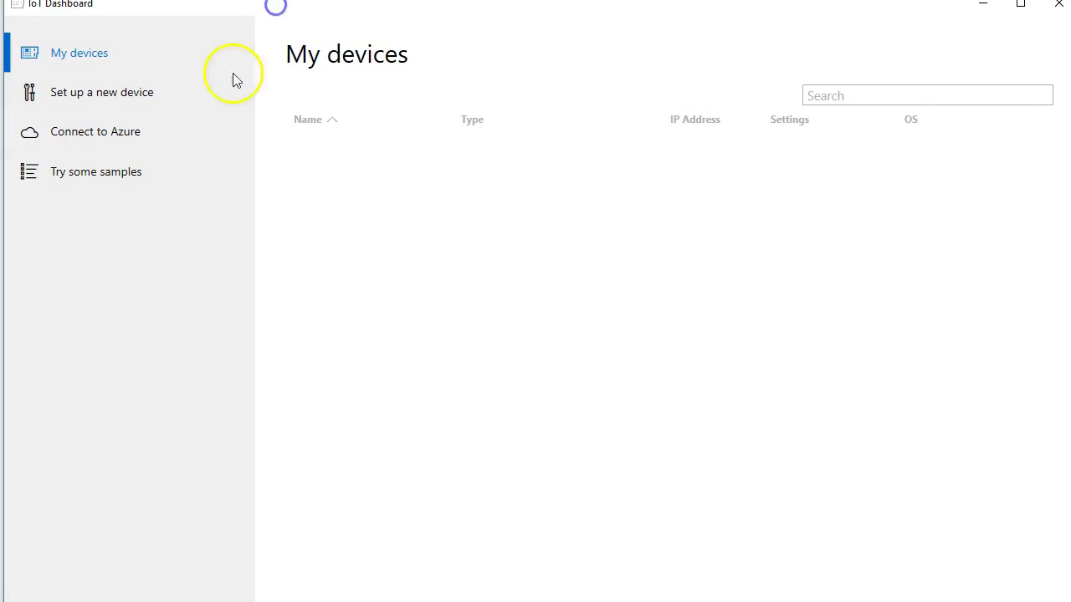
# - Set up a new Raspberry Pi 2 & 3 device named Demo with an administrator password
pyautogui.click(91, 96)
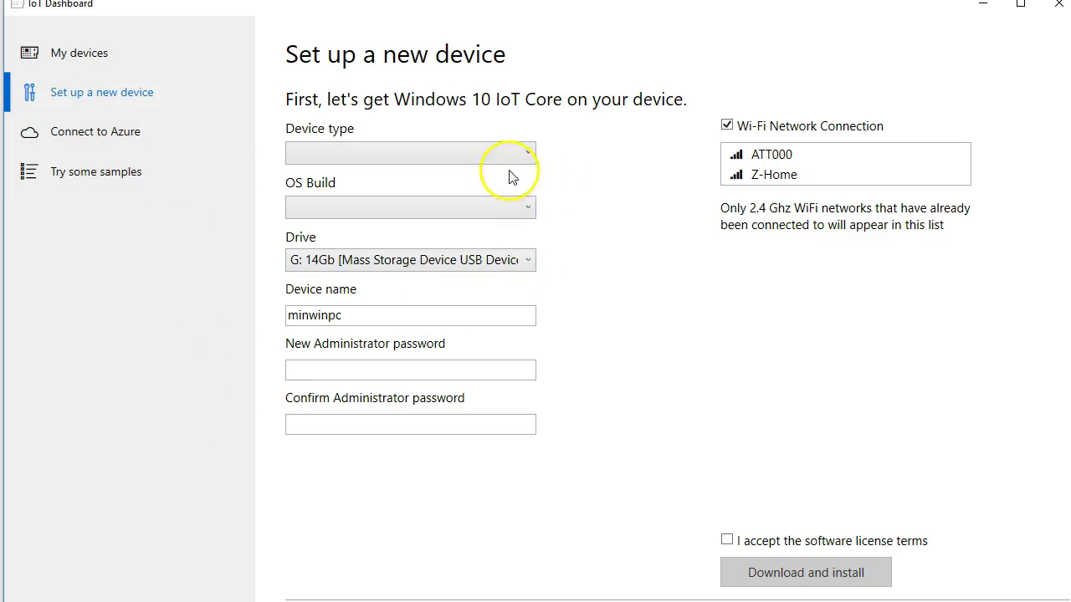
pyautogui.click(530, 152)
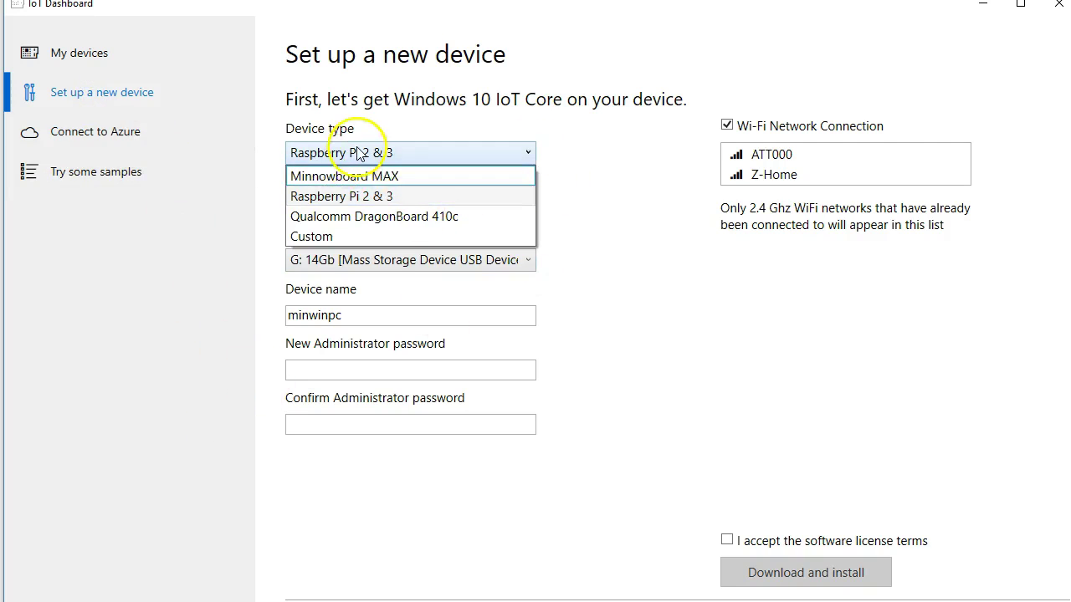
pyautogui.click(348, 203)
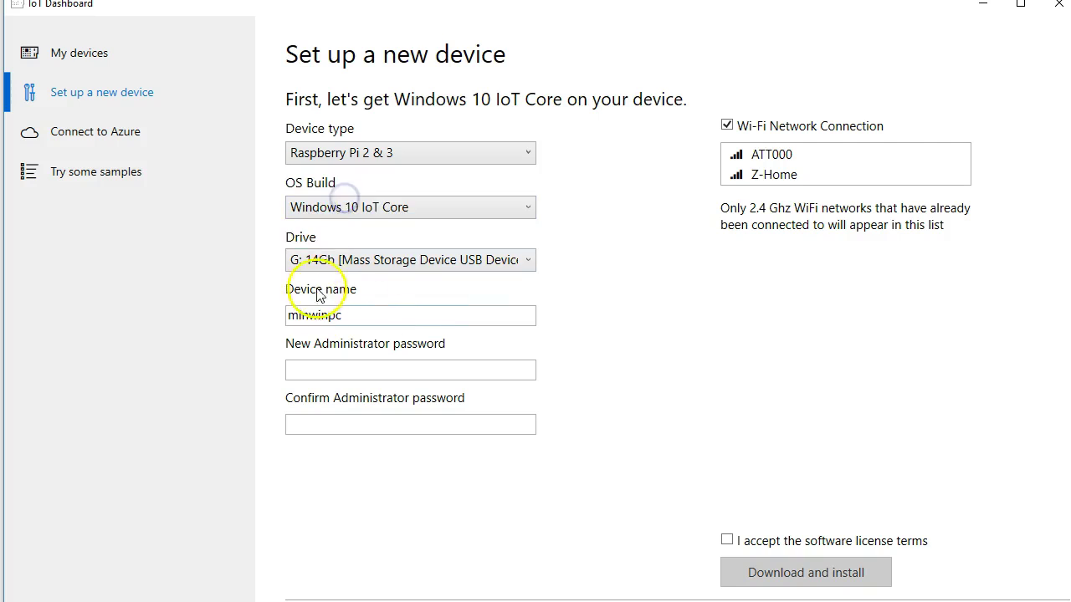
pyautogui.moveTo(349, 315); pyautogui.dragTo(236, 322)
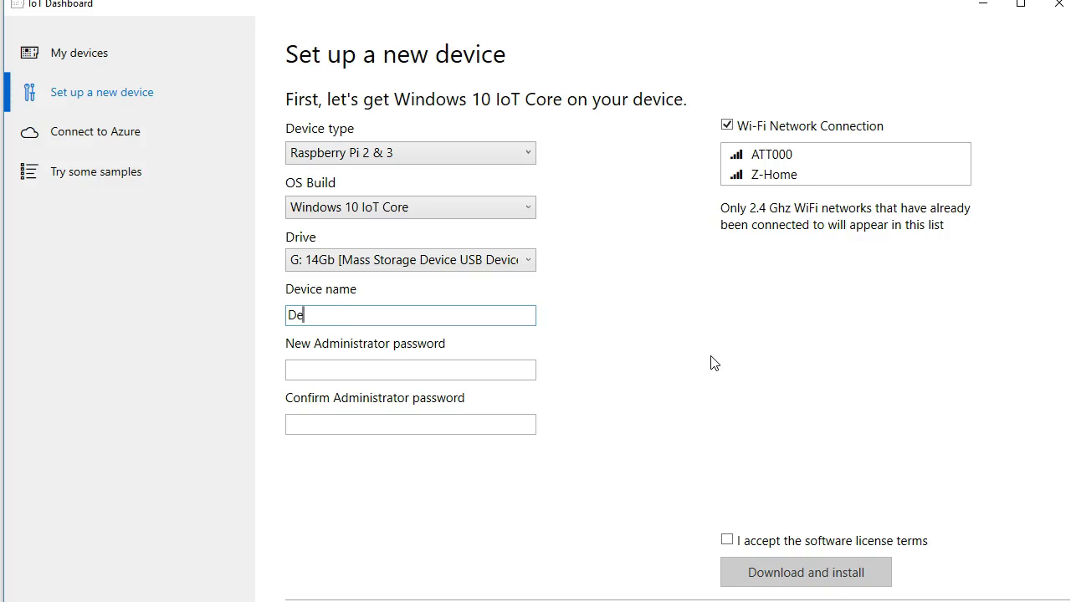
pyautogui.click(357, 372)
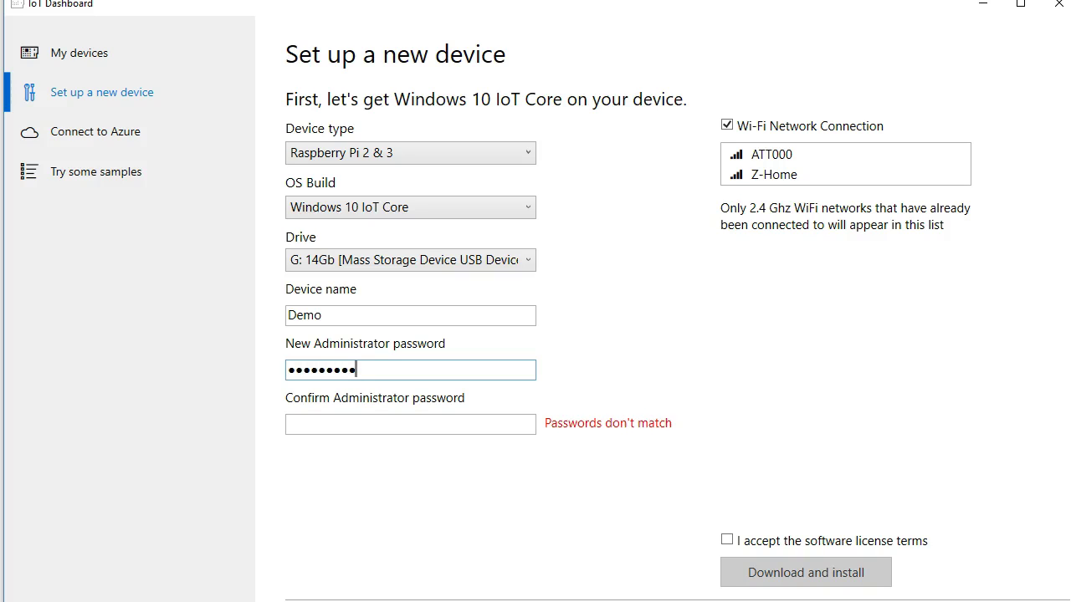
pyautogui.click(320, 425)
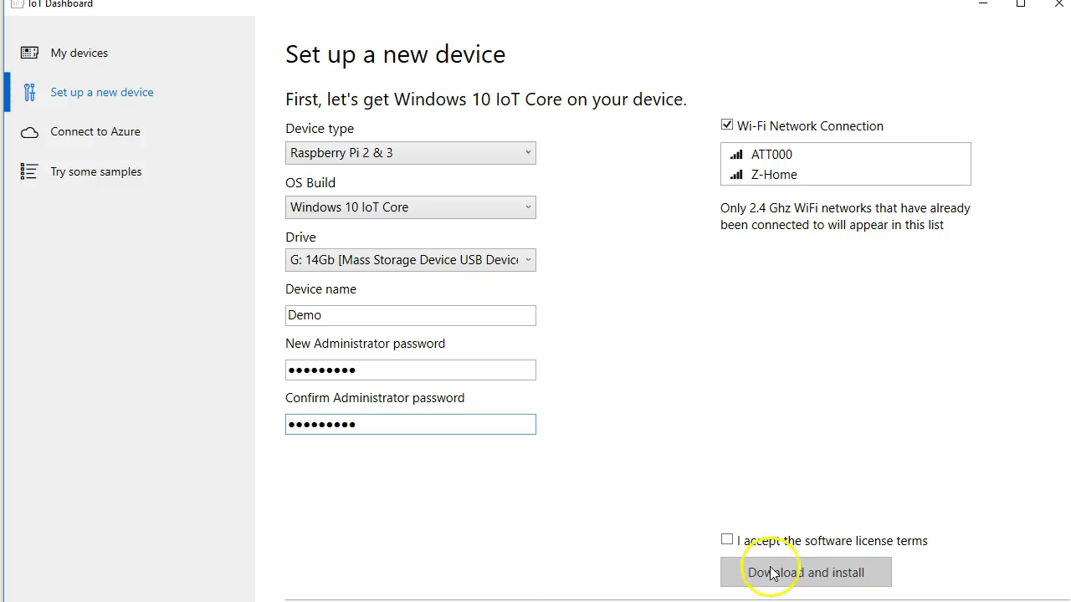
# - Accept the software licence terms and select the ATT000 Wi-Fi network
pyautogui.click(727, 541)
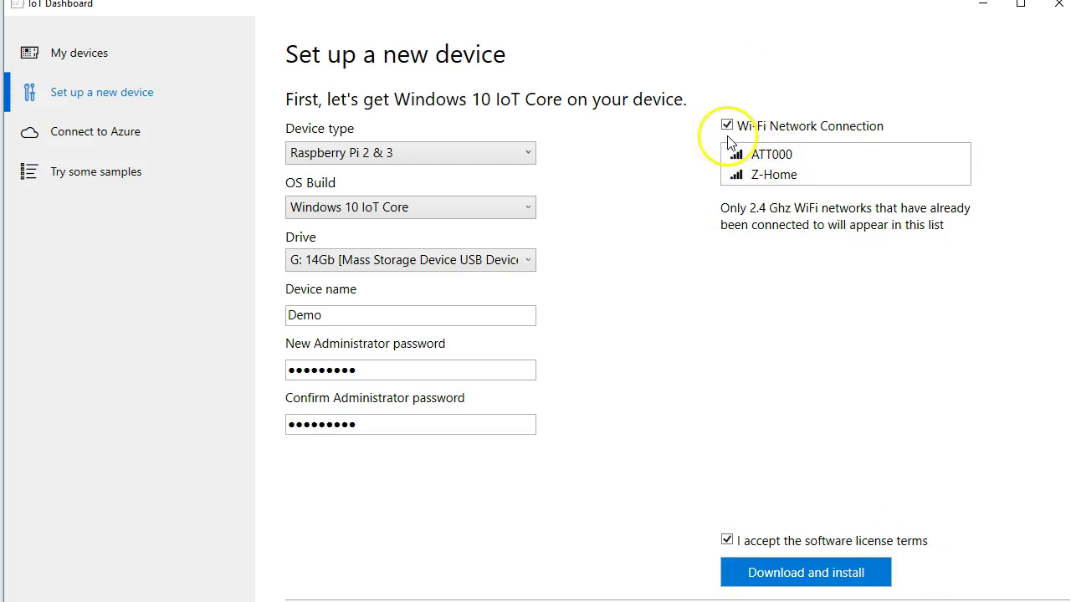
pyautogui.click(777, 156)
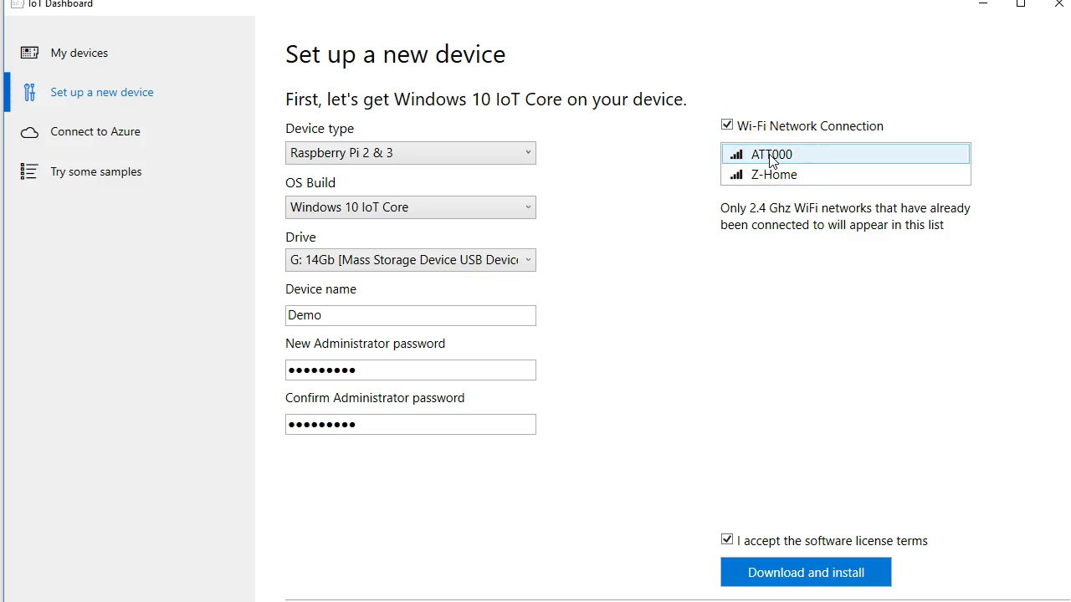
pyautogui.click(771, 160)
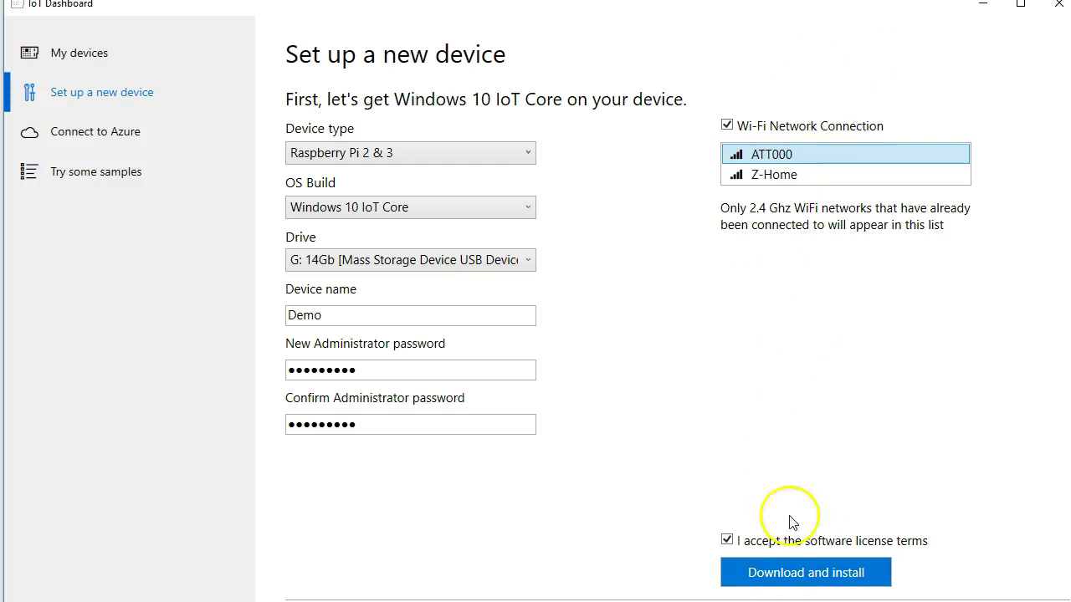
# - Flash Windows 10 IoT Core onto the SD card, confirming the erase, then close the drive windows
pyautogui.click(795, 575)
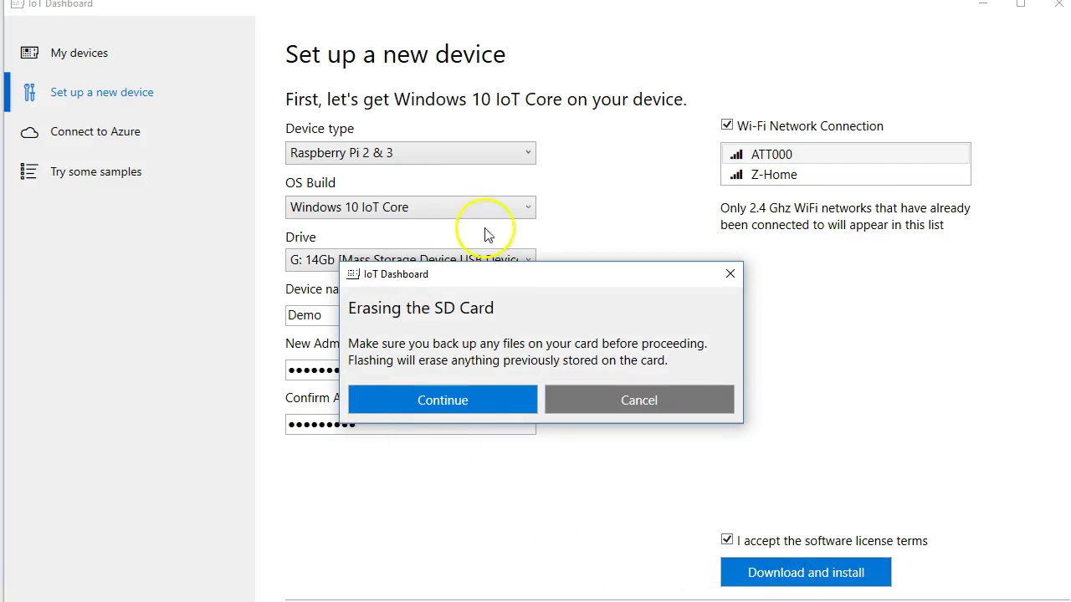
pyautogui.click(485, 411)
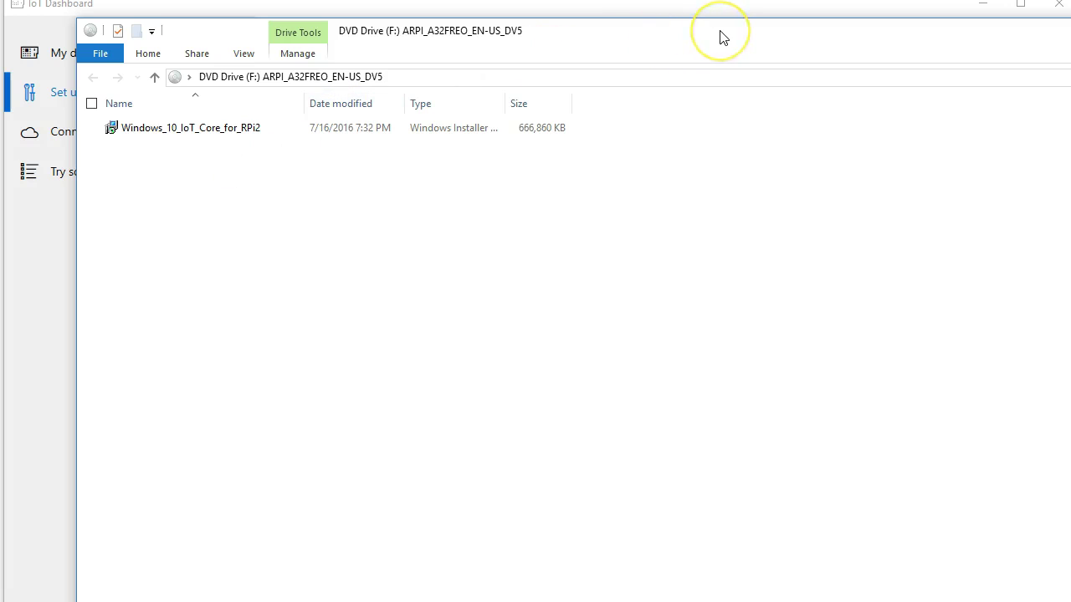
pyautogui.moveTo(691, 37); pyautogui.dragTo(1070, 44)
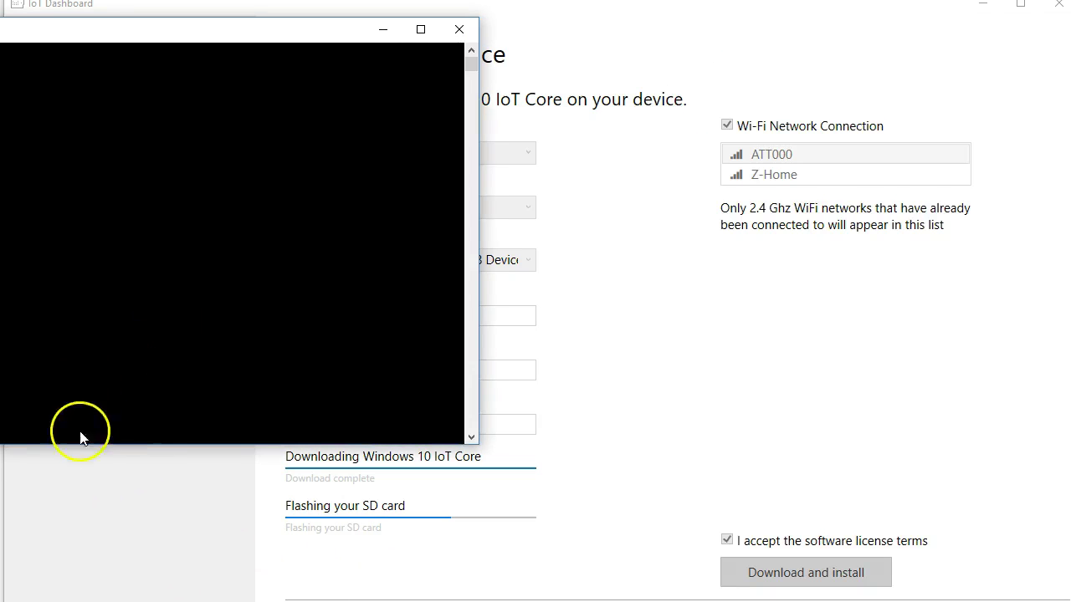
pyautogui.moveTo(46, 36); pyautogui.dragTo(466, 88)
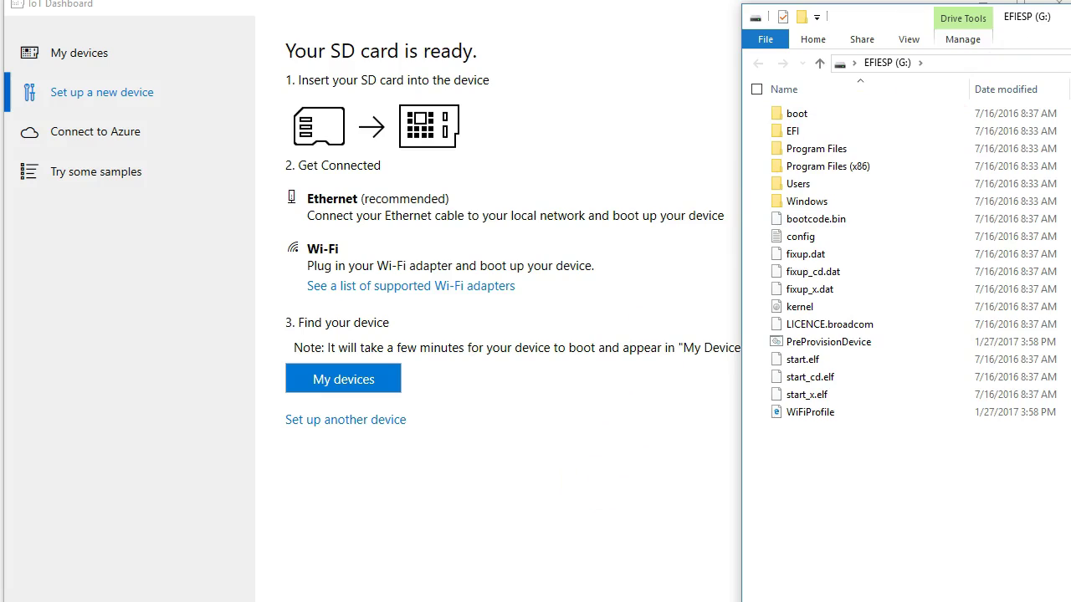
pyautogui.moveTo(1067, 29); pyautogui.dragTo(676, 73)
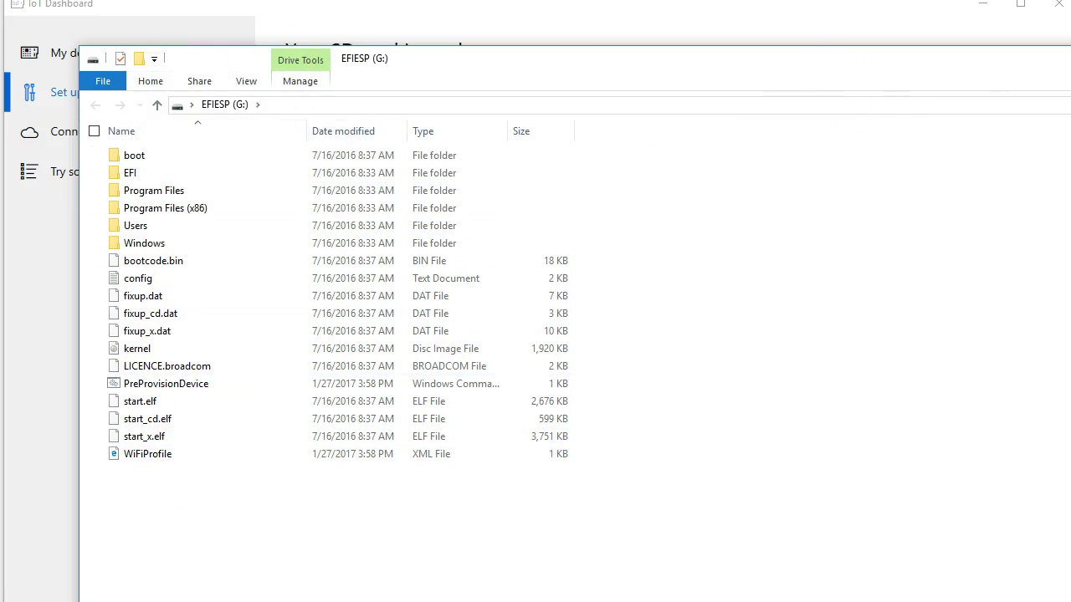
pyautogui.moveTo(611, 52); pyautogui.dragTo(172, 70)
pyautogui.click(847, 57)
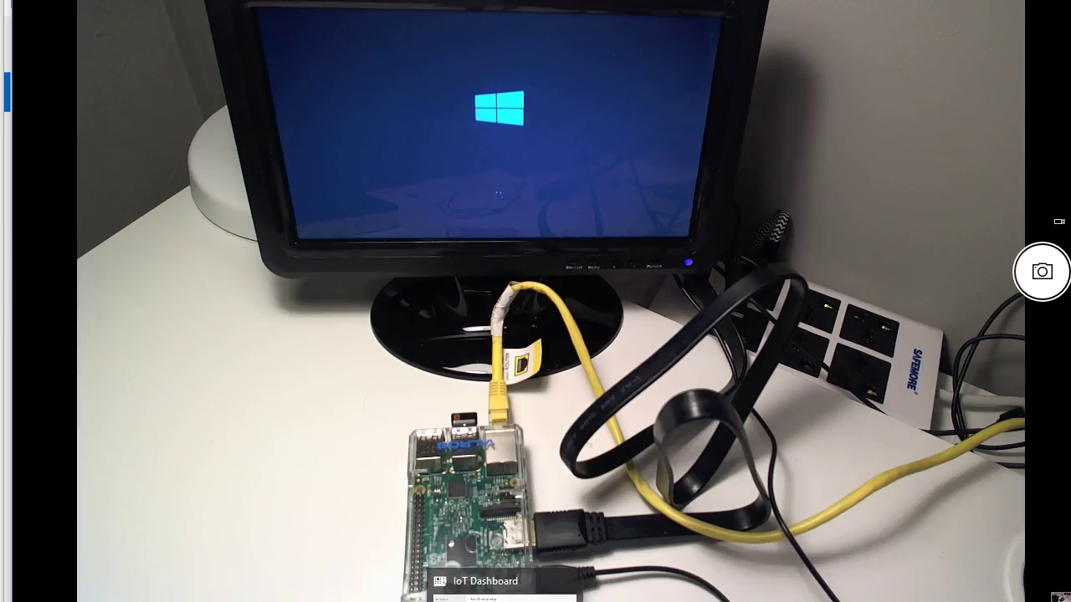
# - Bring the Dashboard's 'Your SD card is ready' page forward beside the camera view
pyautogui.click(502, 590)
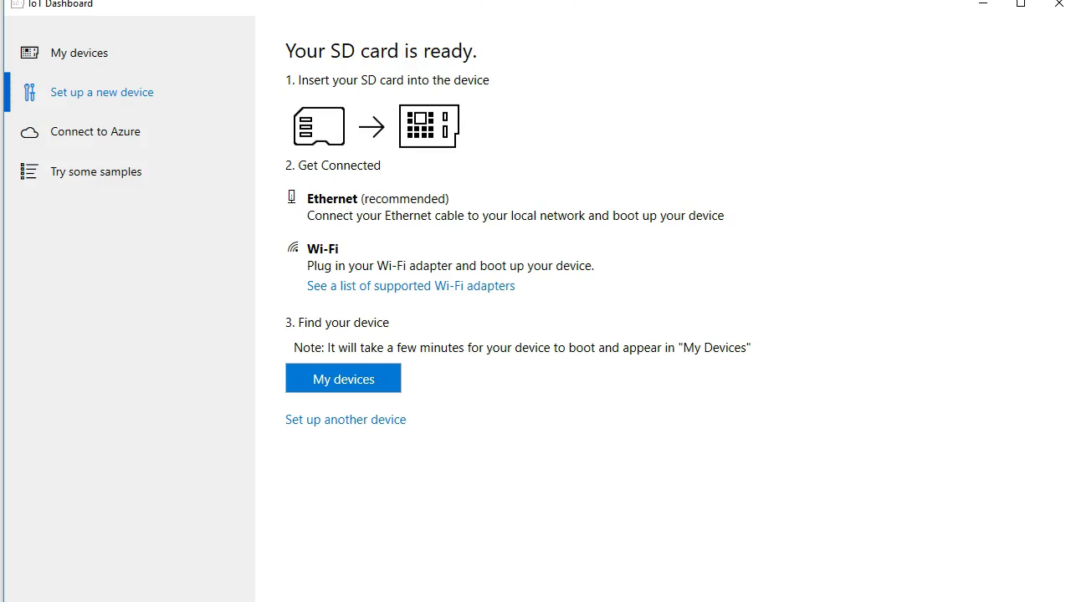
pyautogui.moveTo(117, 12); pyautogui.dragTo(671, 25)
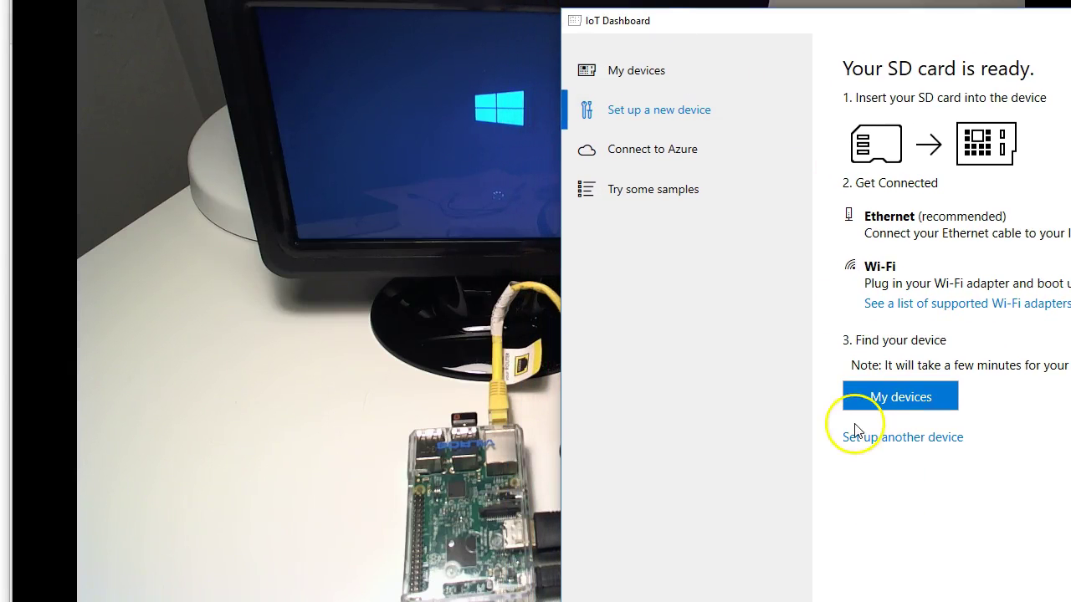
# - Open My devices and move the Dashboard to the lower right to reveal the Pi's monitor
pyautogui.click(895, 398)
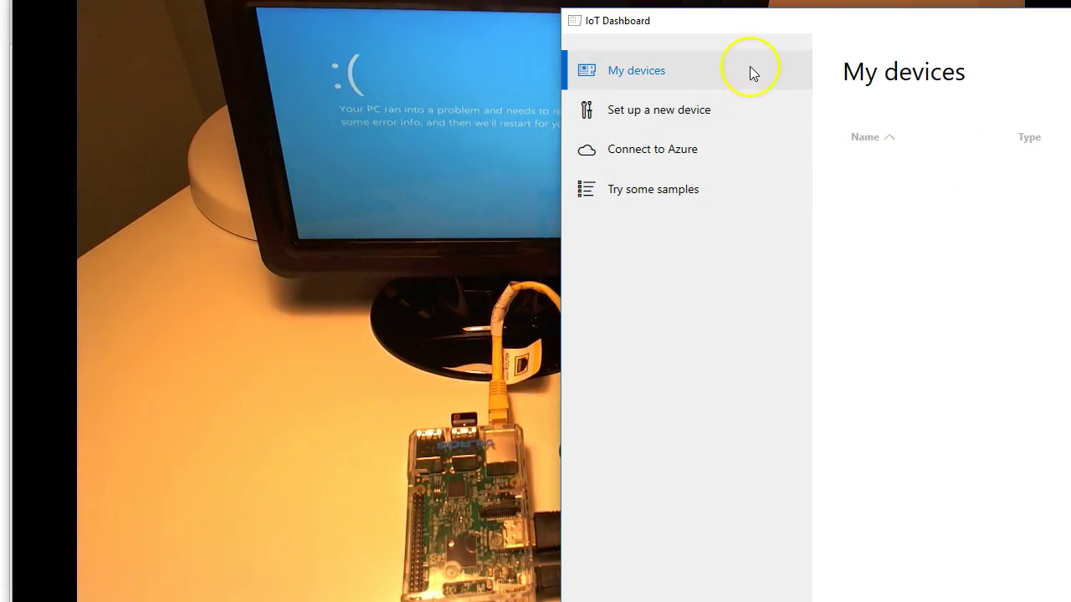
pyautogui.moveTo(823, 28); pyautogui.dragTo(1001, 47)
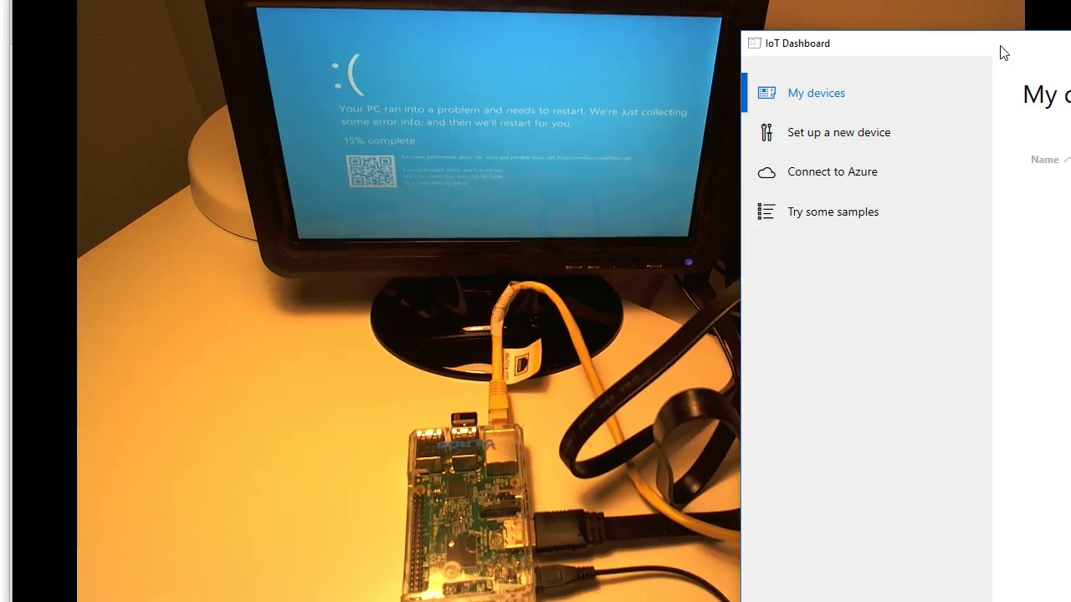
pyautogui.moveTo(1004, 53); pyautogui.dragTo(1012, 46)
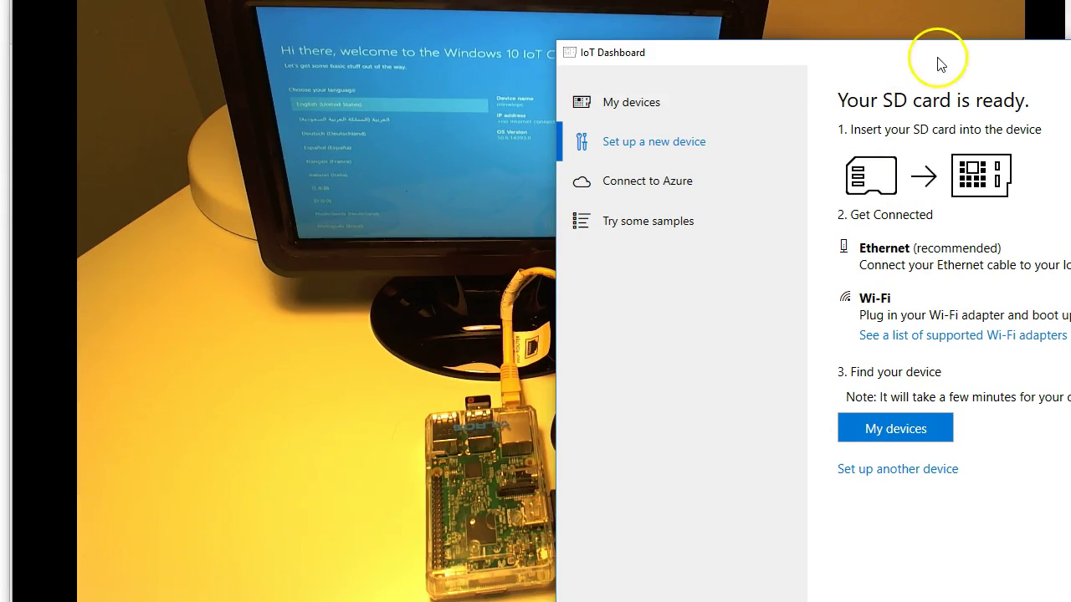
# - Move the Dashboard window up and to the left
pyautogui.moveTo(940, 65); pyautogui.dragTo(784, 13)
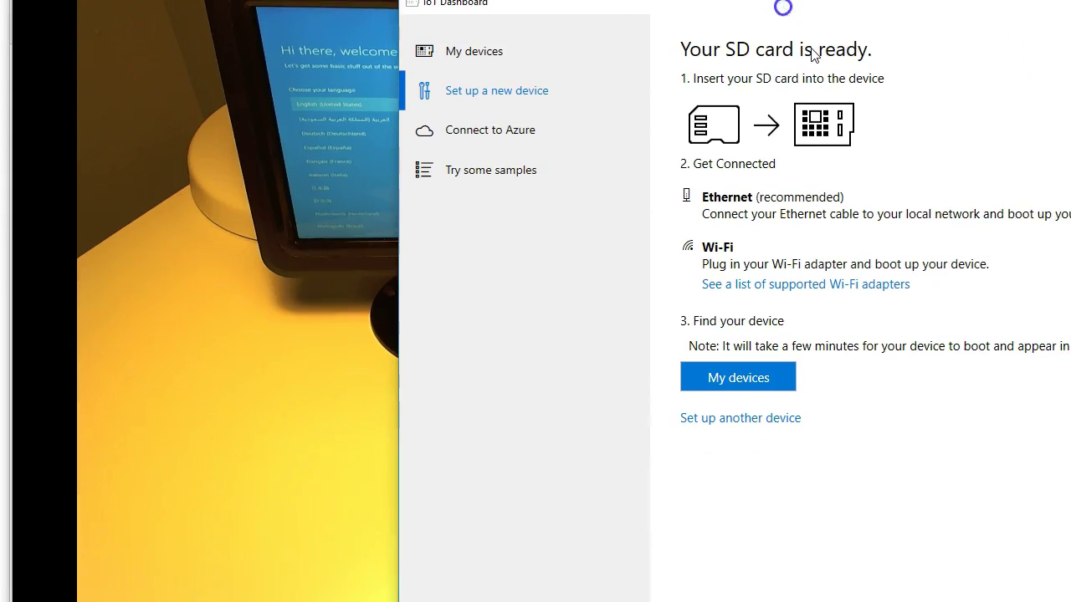
# - Refresh My devices until minwinpc (Raspberry Pi 3) appears, shifting the window slightly right
pyautogui.click(756, 383)
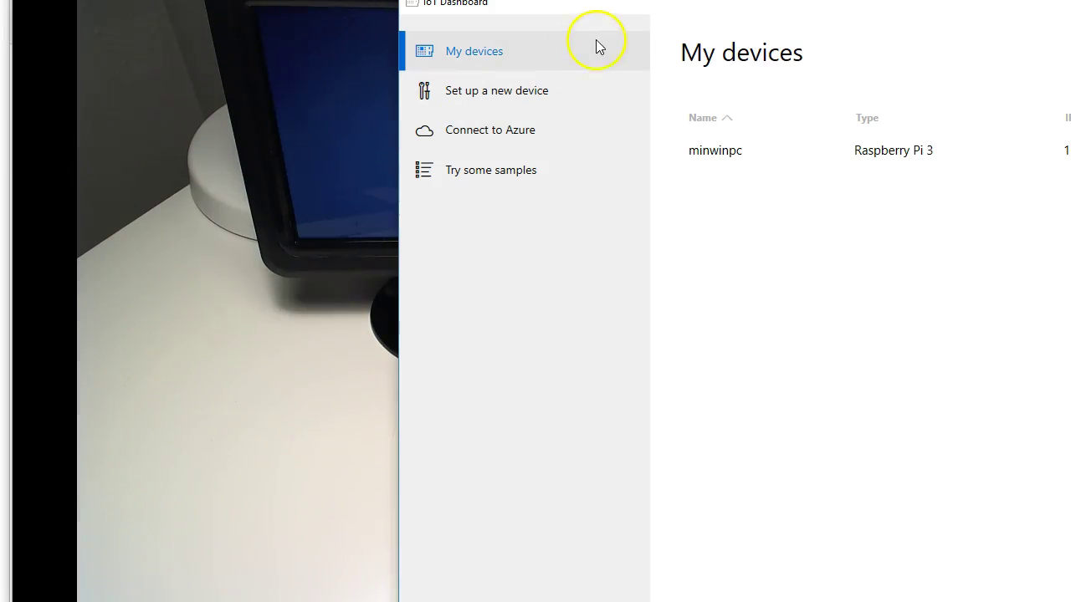
pyautogui.moveTo(717, 15); pyautogui.dragTo(826, 23)
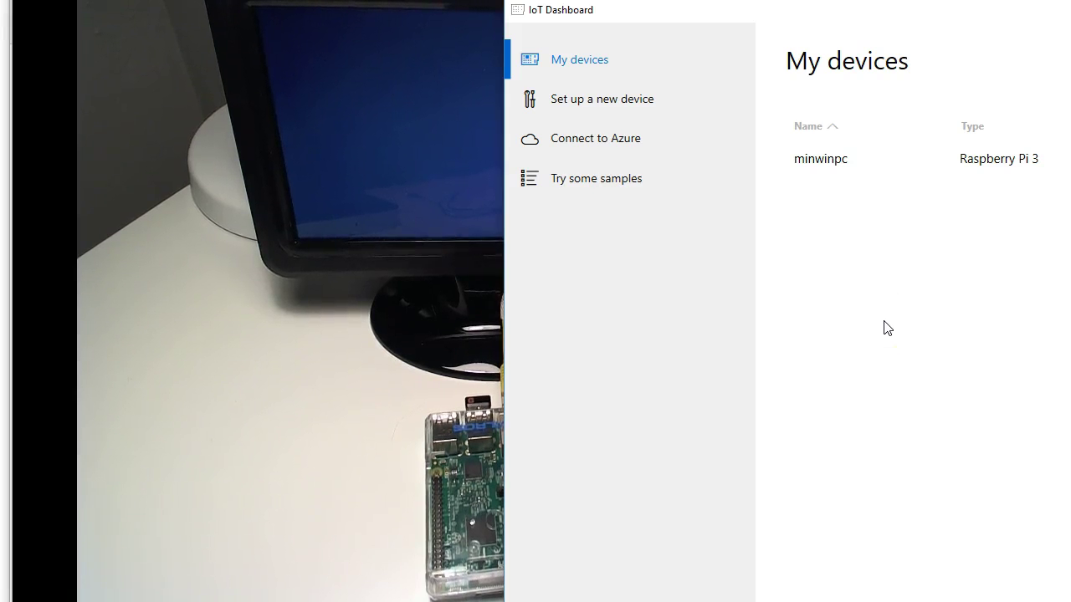
# - Select the Demo device in the list and drag the Dashboard window to the left
pyautogui.click(855, 319)
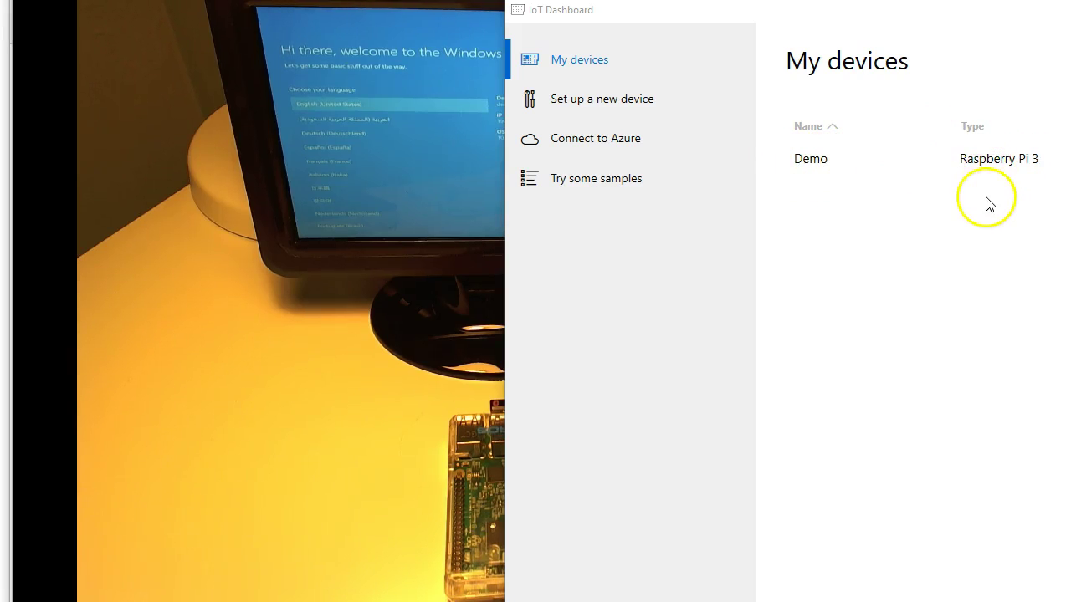
pyautogui.click(827, 168)
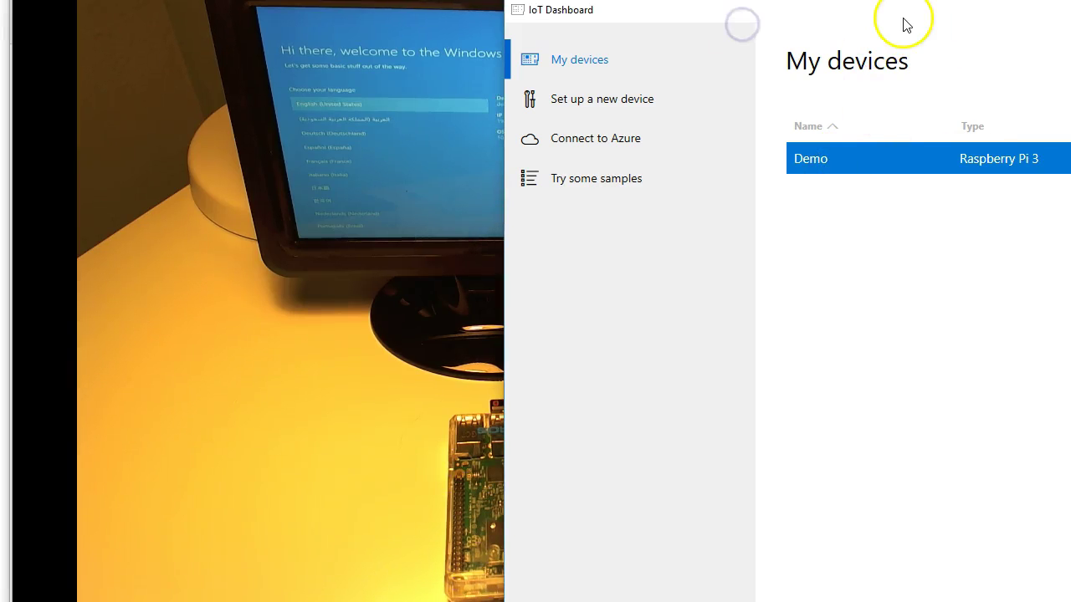
pyautogui.moveTo(901, 10); pyautogui.dragTo(396, 12)
# - Open the Demo device's Windows Device Portal in the browser from IoT Dashboard
pyautogui.click(325, 164)
pyautogui.click(325, 165)
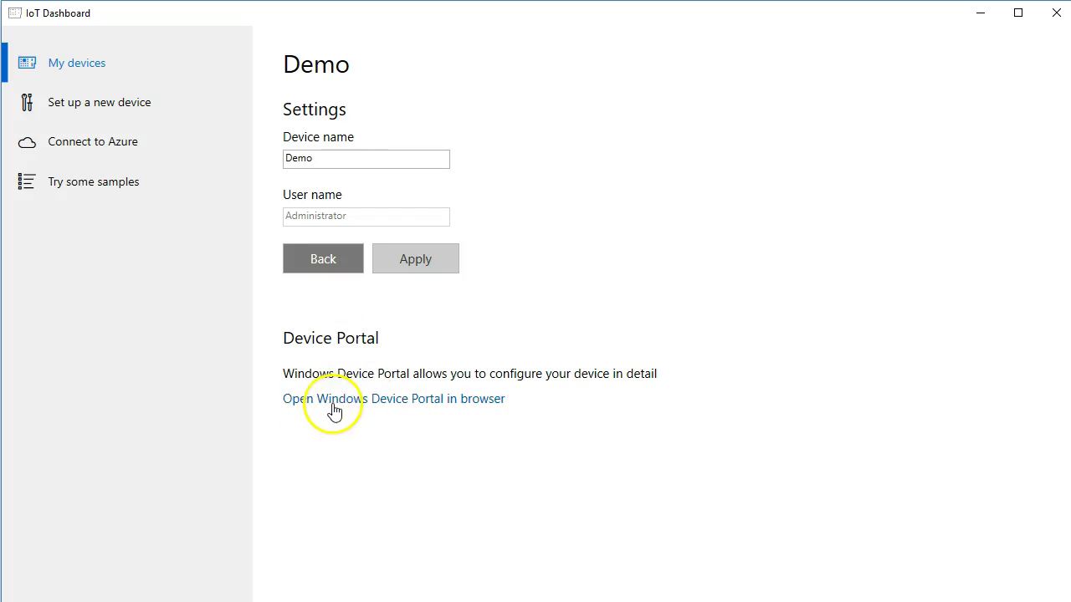
pyautogui.click(385, 405)
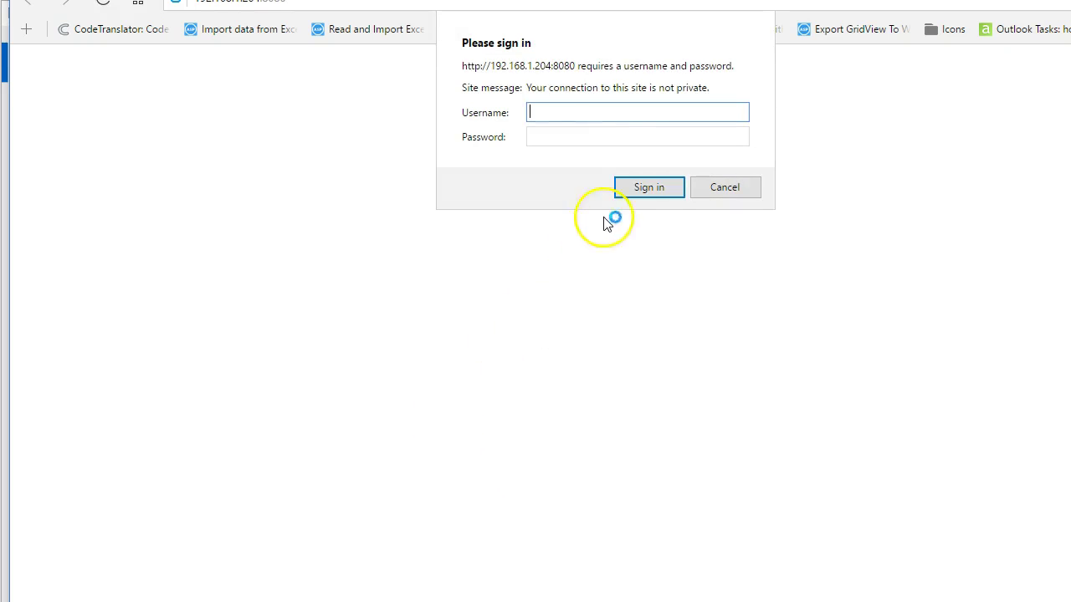
# - Sign in to Device Portal as 'administrator' with the device password
pyautogui.click(564, 110)
pyautogui.write('administrator')
pyautogui.click(586, 136)
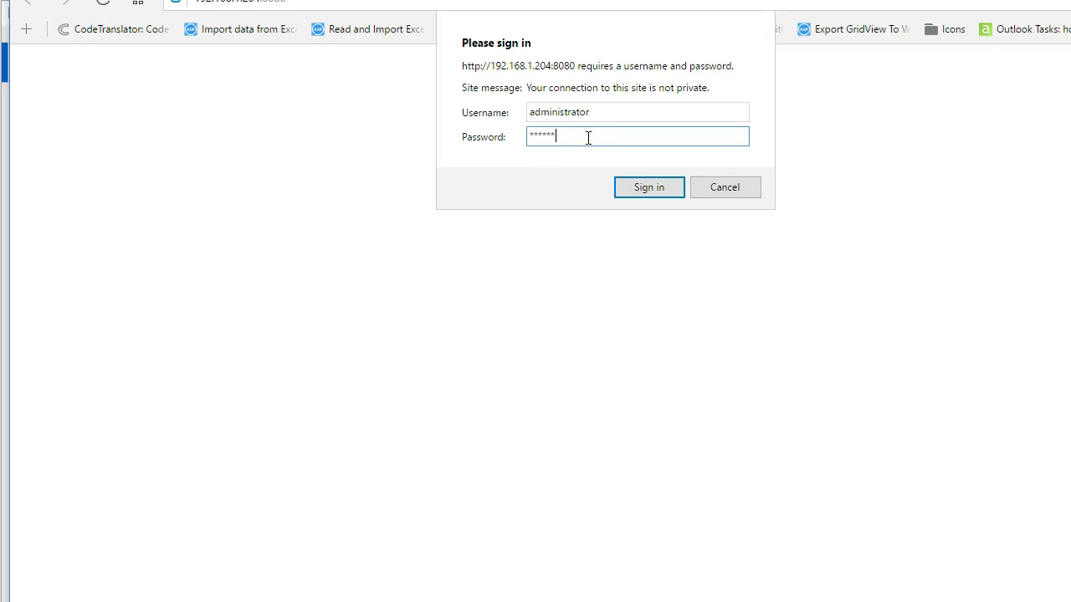
pyautogui.click(643, 189)
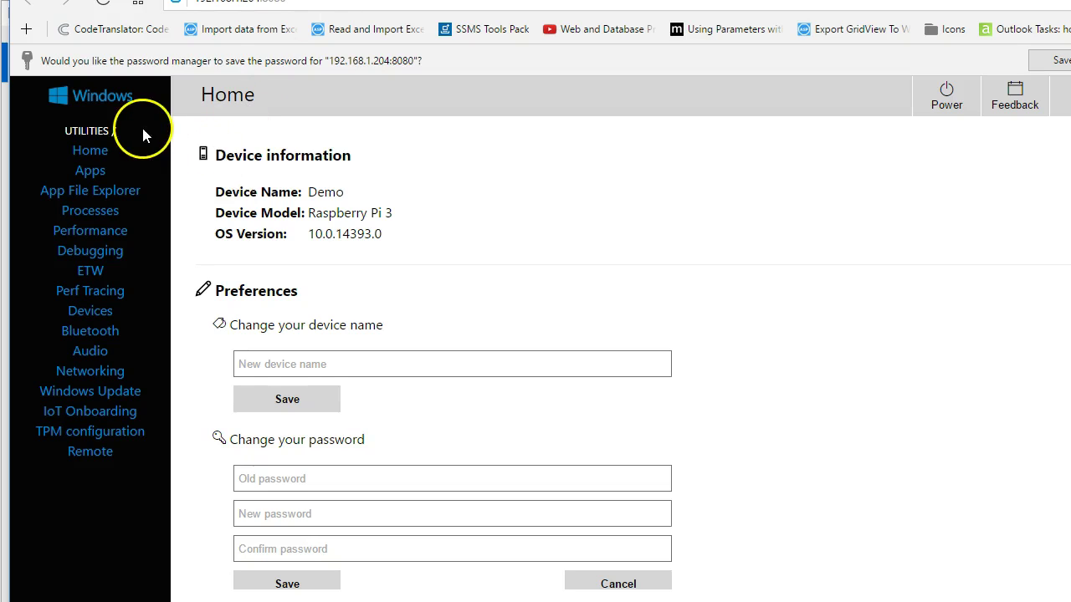
# - On the Remote page, tick Enable Windows IoT Remote Server and accept the confirmation
pyautogui.click(90, 451)
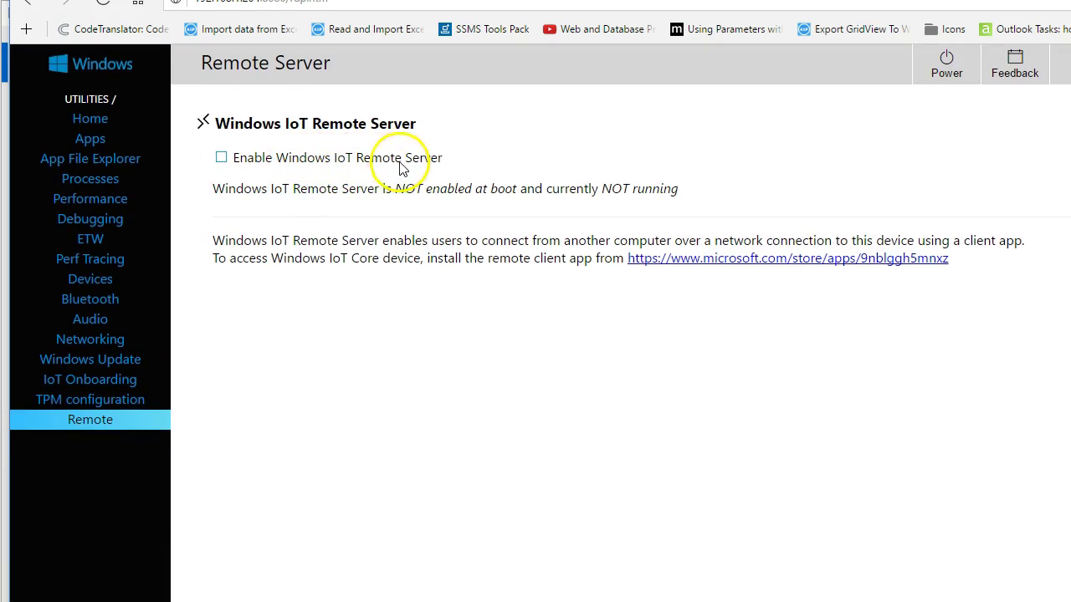
pyautogui.click(220, 158)
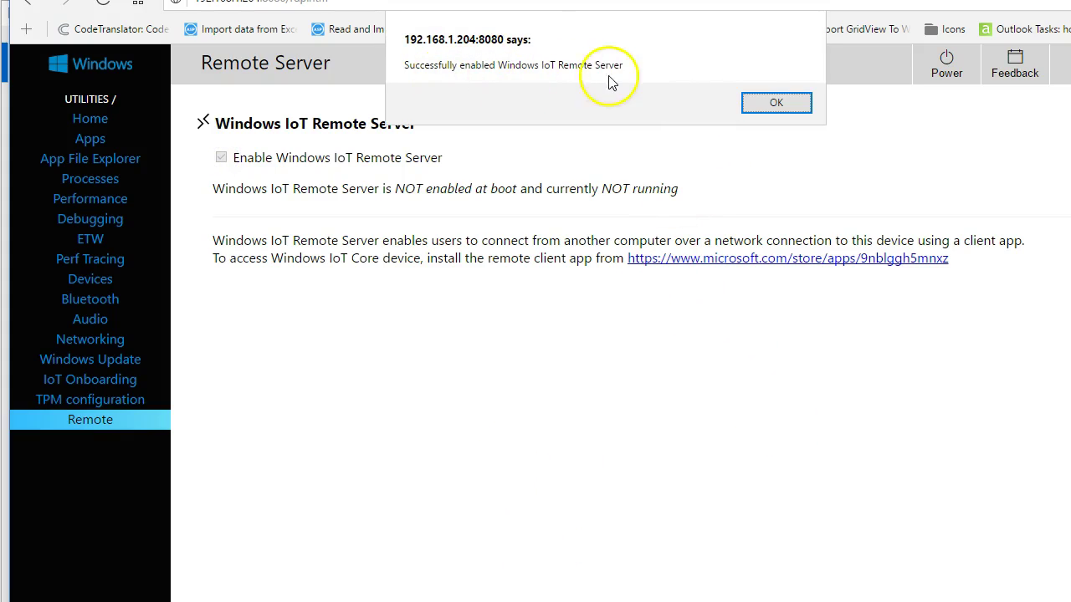
pyautogui.click(778, 104)
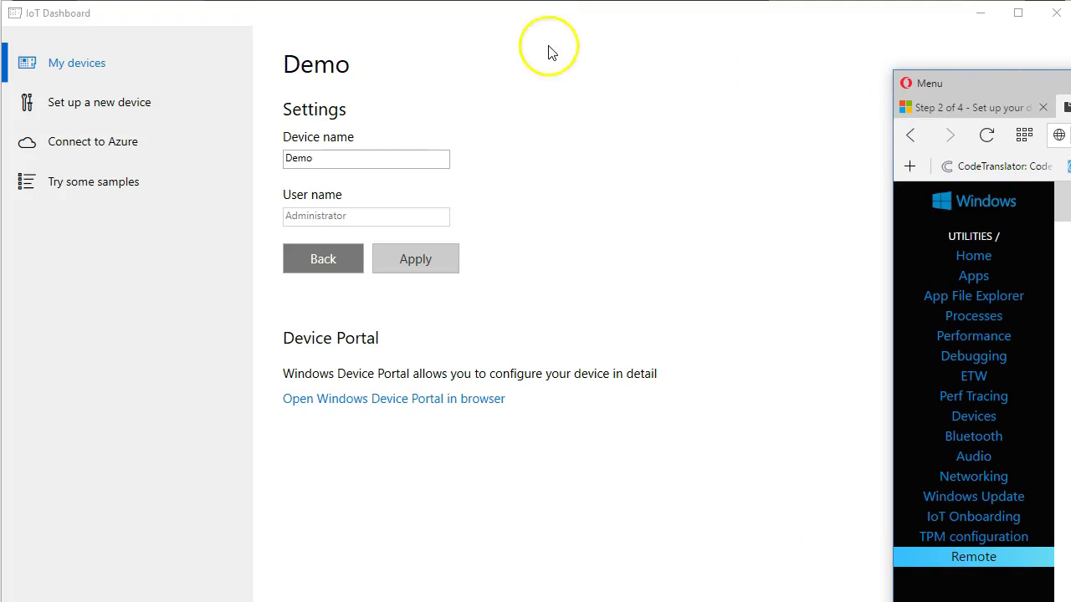
# - Bring IoT Dashboard to the front and open the Windows Start menu
pyautogui.click(548, 34)
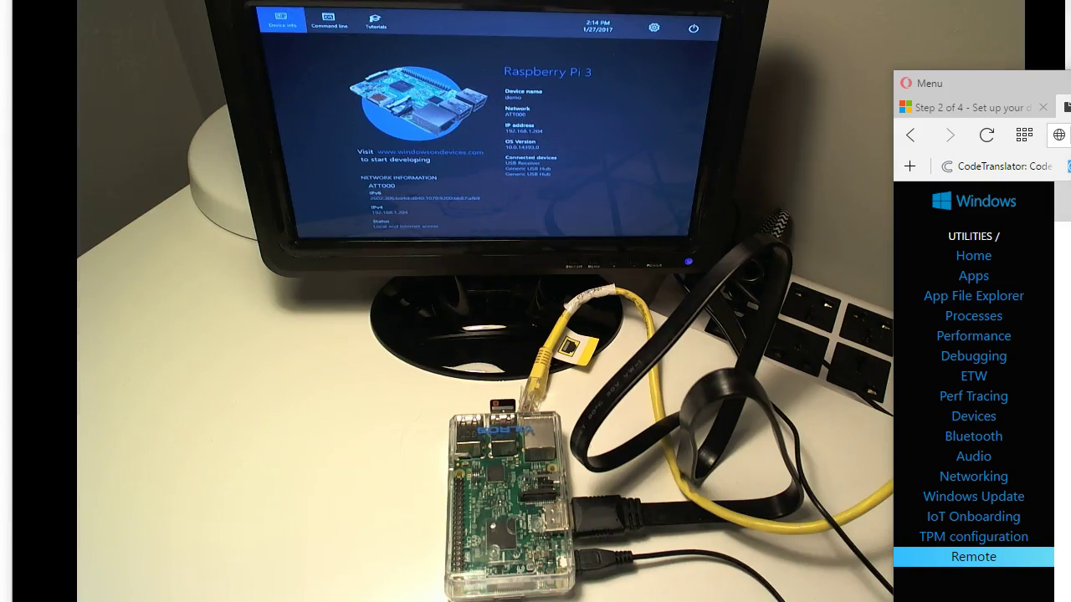
pyautogui.press('super')
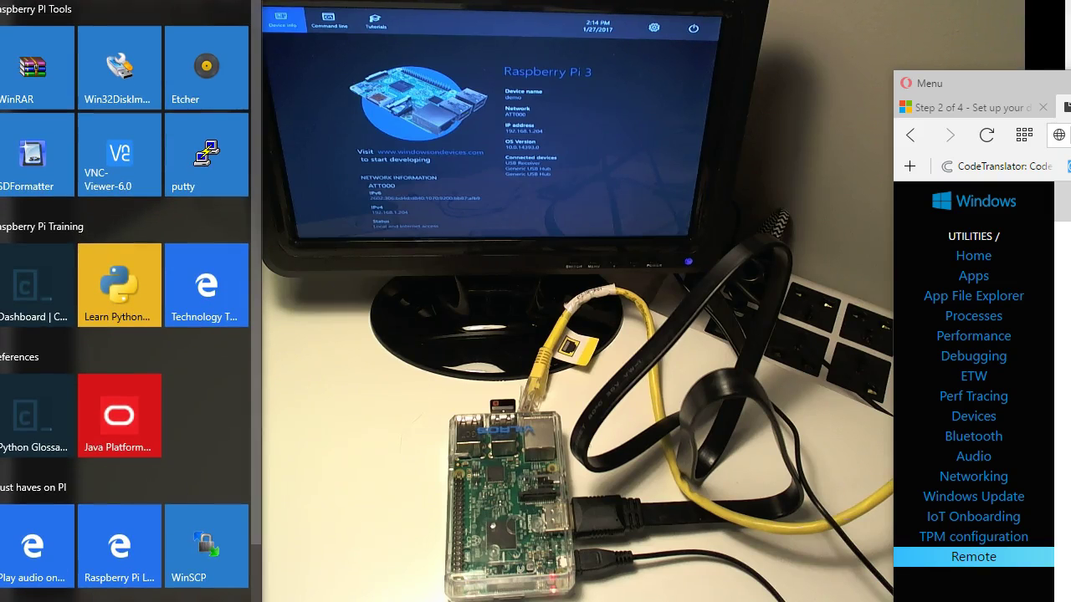
# - Search Microsoft Store for 'windows iot' and select Windows IoT Remote Client
pyautogui.scroll(-3, 126, 301)
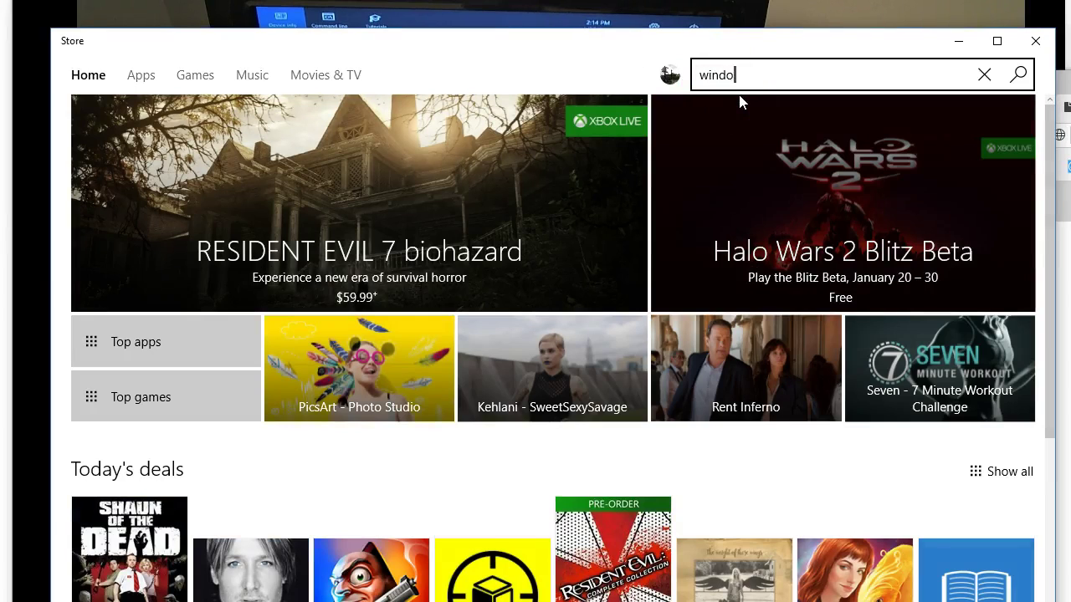
pyautogui.write('windows')
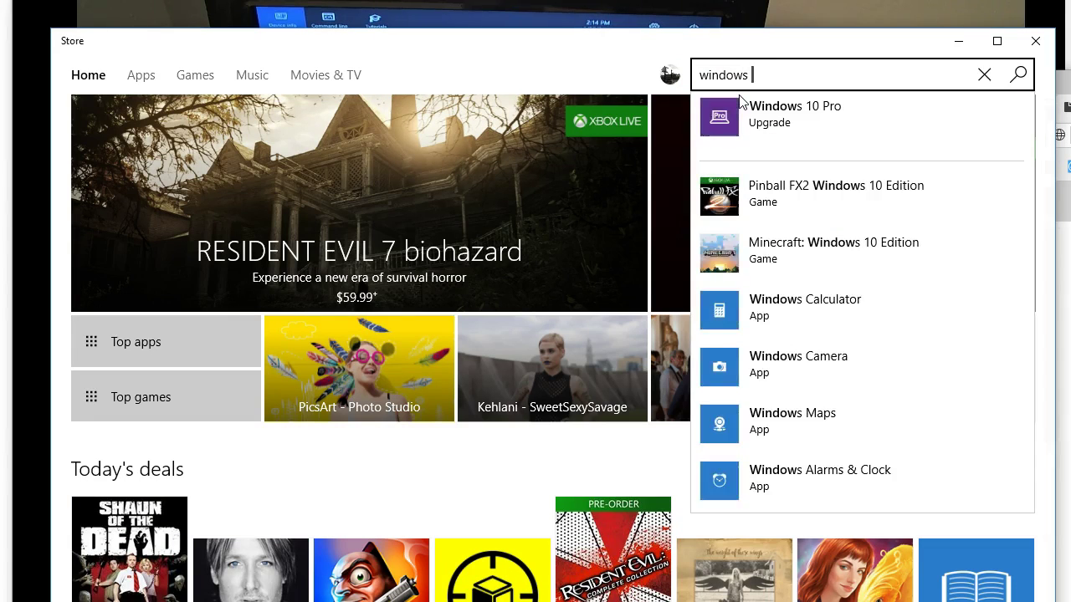
pyautogui.write(' iot')
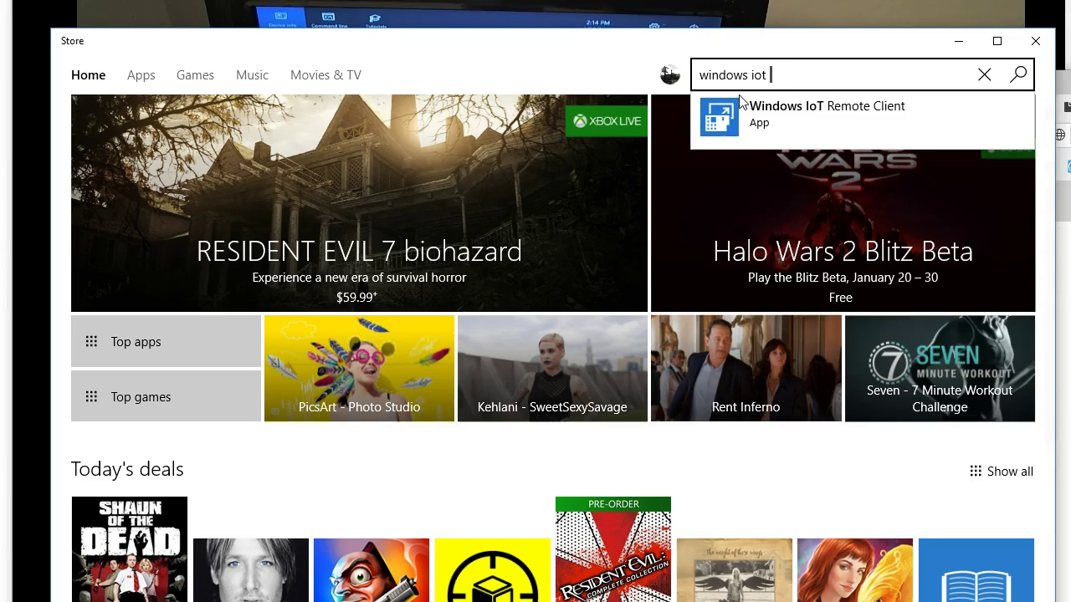
pyautogui.click(890, 108)
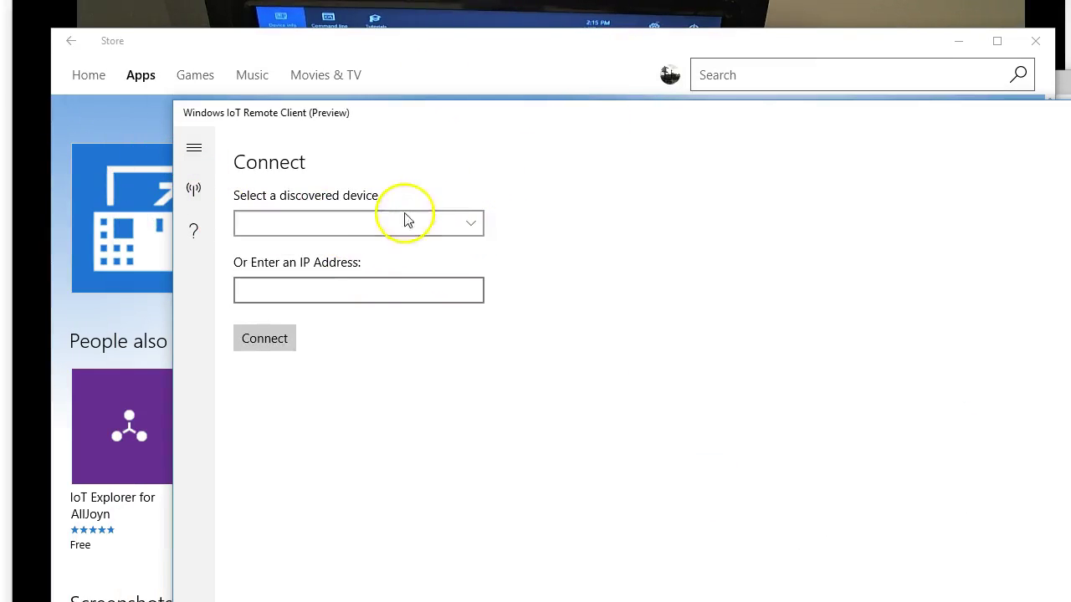
# - Connect to Demo.local - 192.168.1.204 and drag the remote client window to the screen top
pyautogui.click(471, 222)
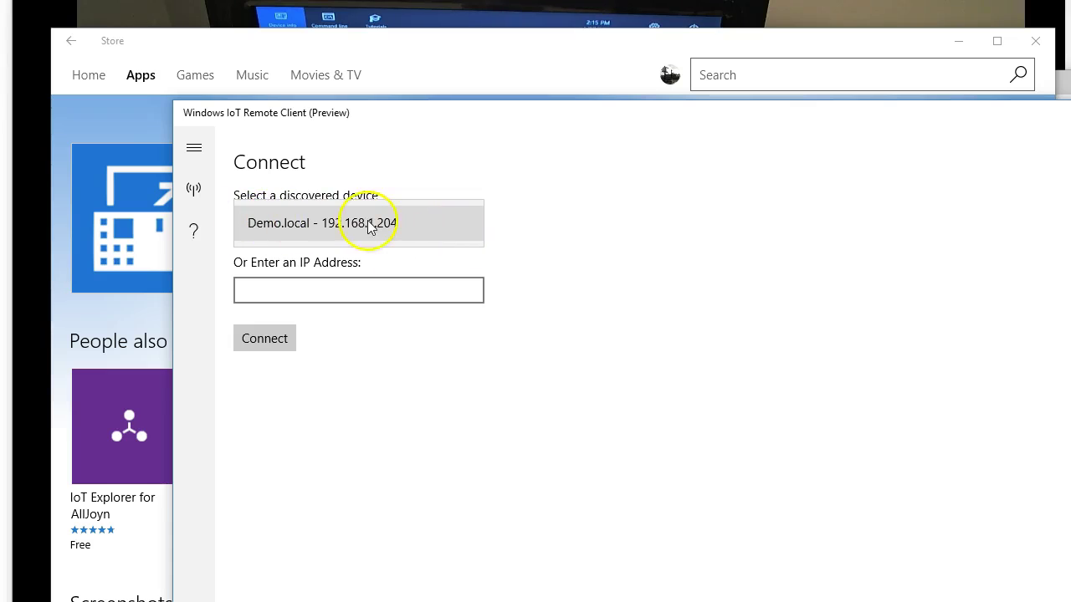
pyautogui.click(337, 230)
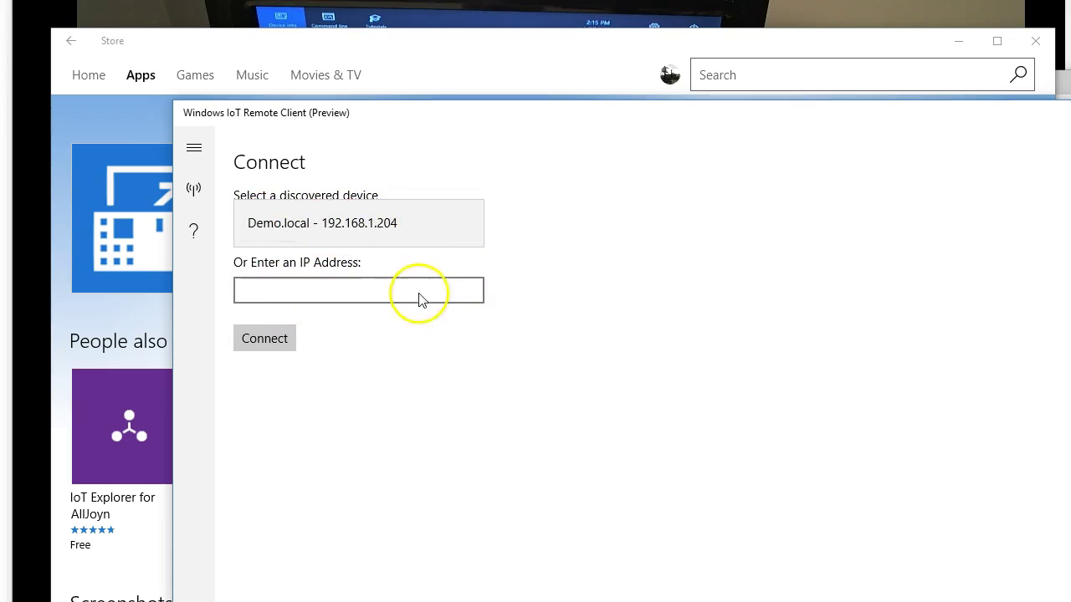
pyautogui.click(355, 234)
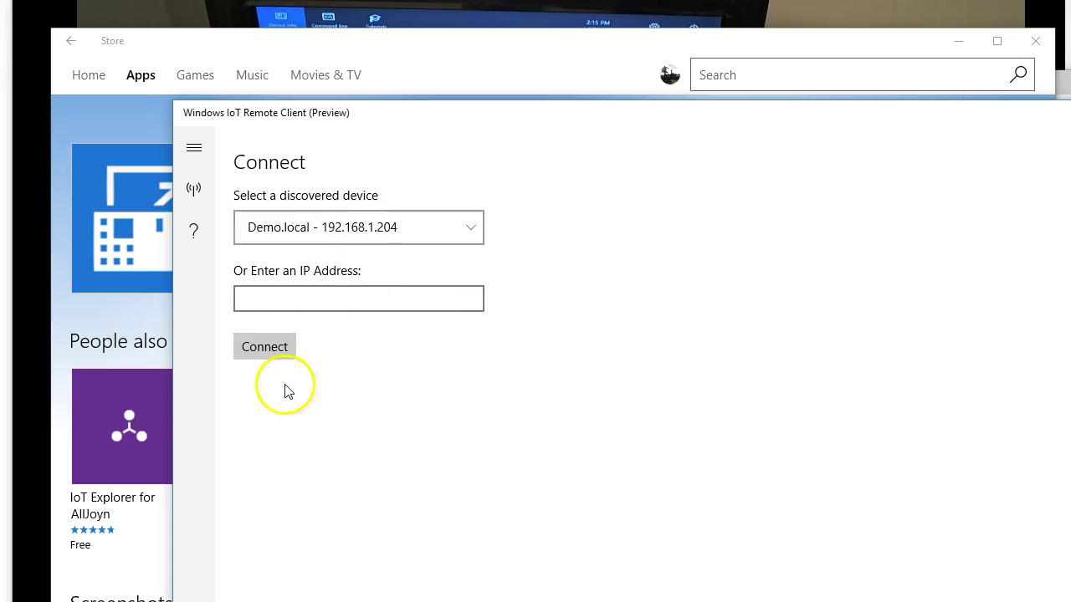
pyautogui.click(283, 353)
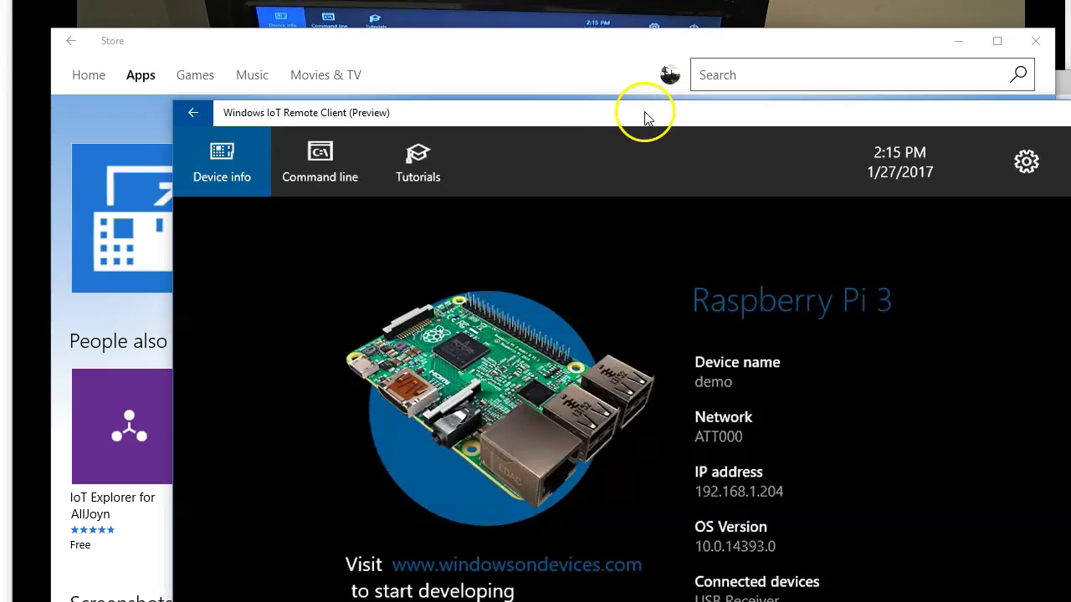
pyautogui.moveTo(641, 120); pyautogui.dragTo(500, 77)
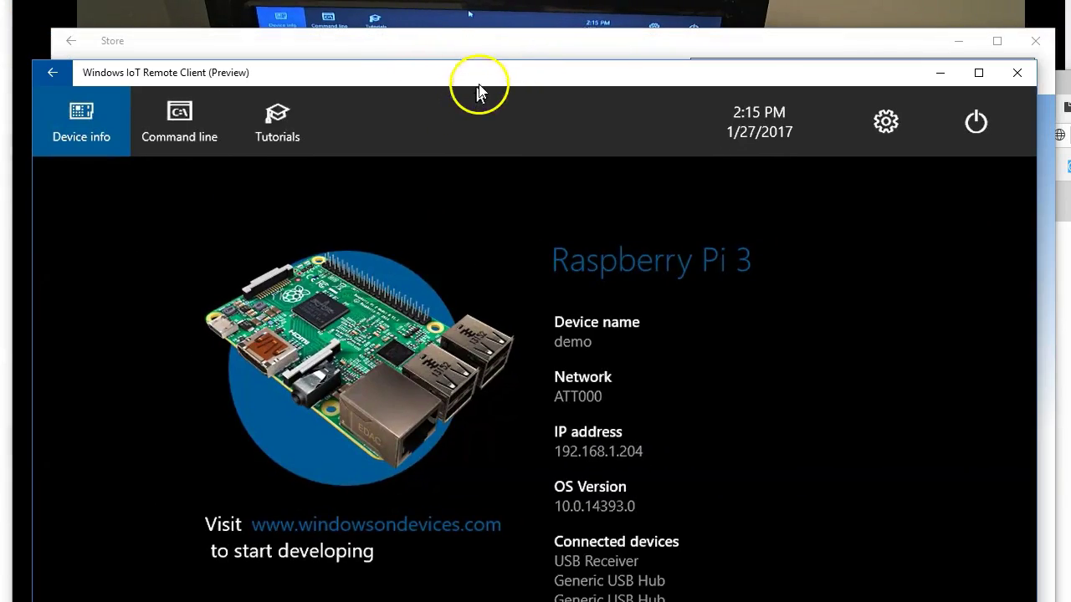
pyautogui.moveTo(364, 78); pyautogui.dragTo(354, 17)
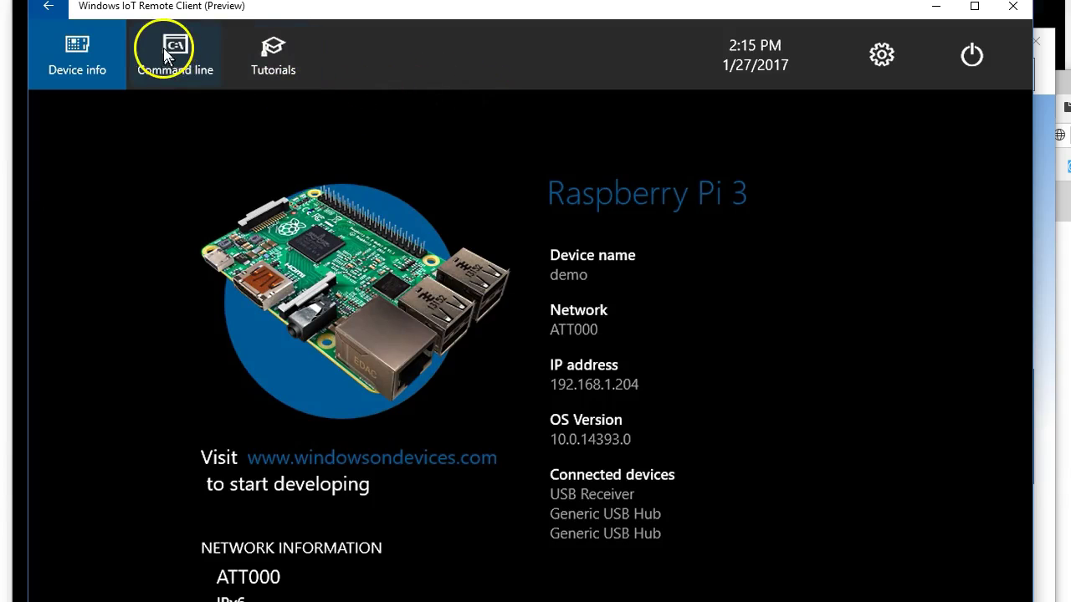
# - Switch the Pi's remote screen to the Tutorials page showing Get Started and Hello Blinky
pyautogui.click(281, 56)
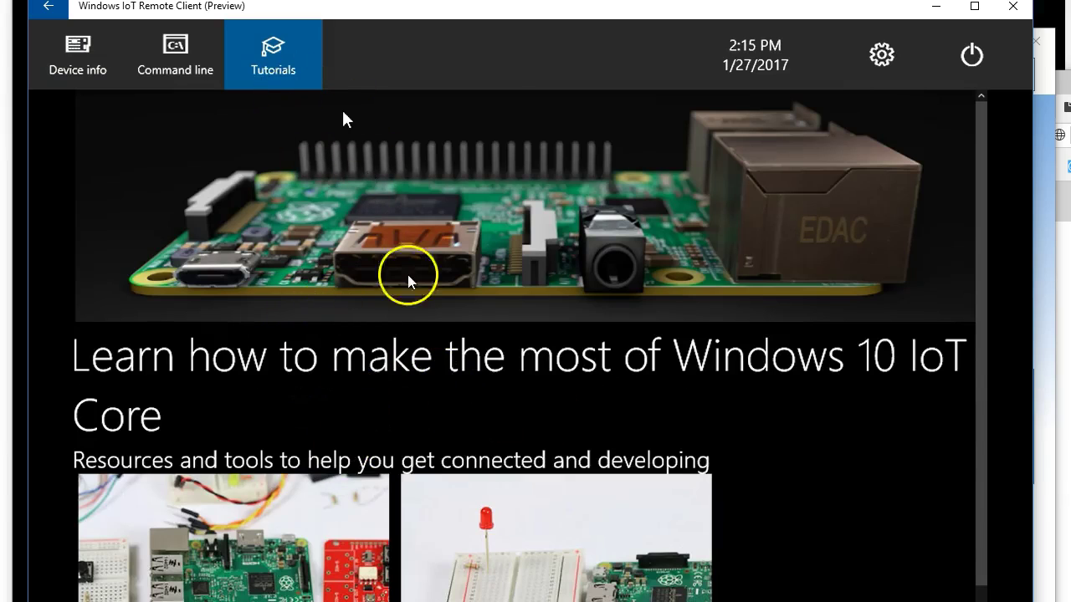
pyautogui.moveTo(510, 12); pyautogui.dragTo(513, 0)
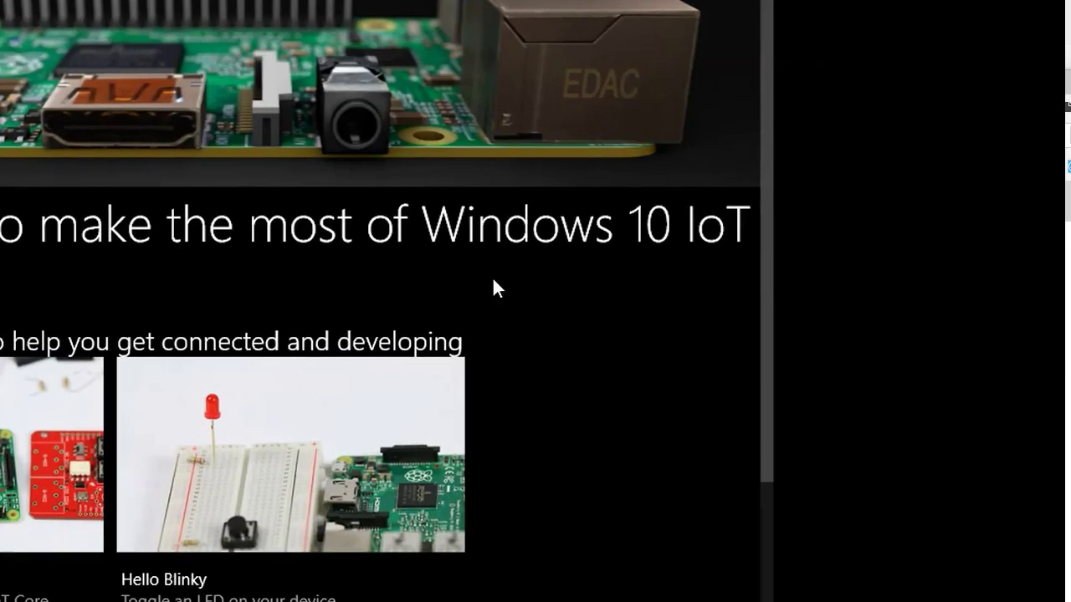
pyautogui.moveTo(276, 447); pyautogui.dragTo(215, 432)
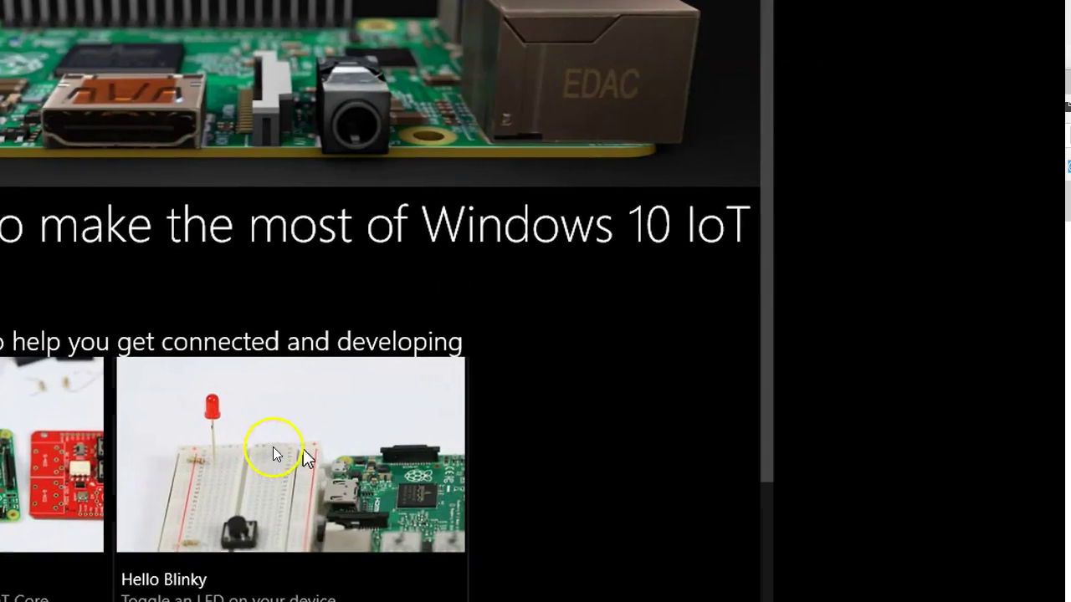